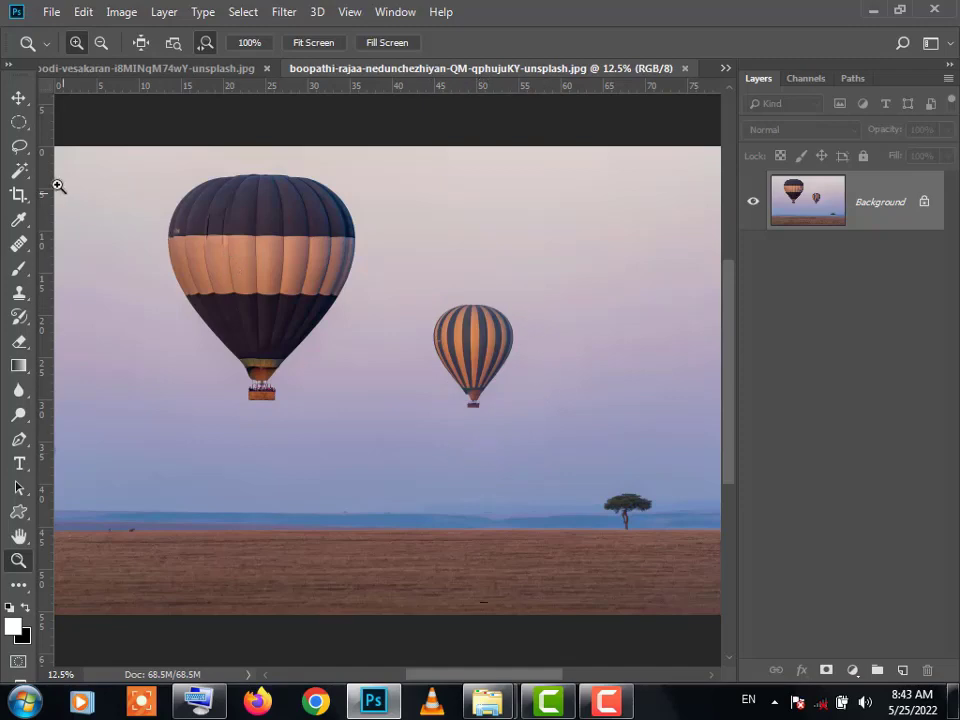
# - Draw a freehand Lasso selection around the small striped balloon
pyautogui.click(19, 146)
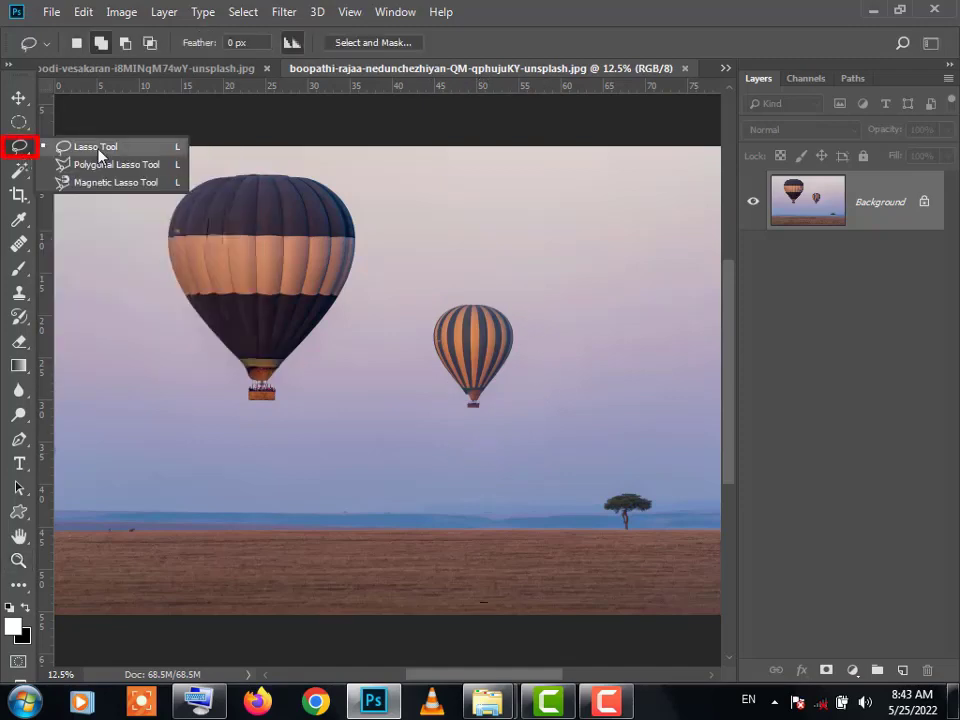
pyautogui.click(96, 150)
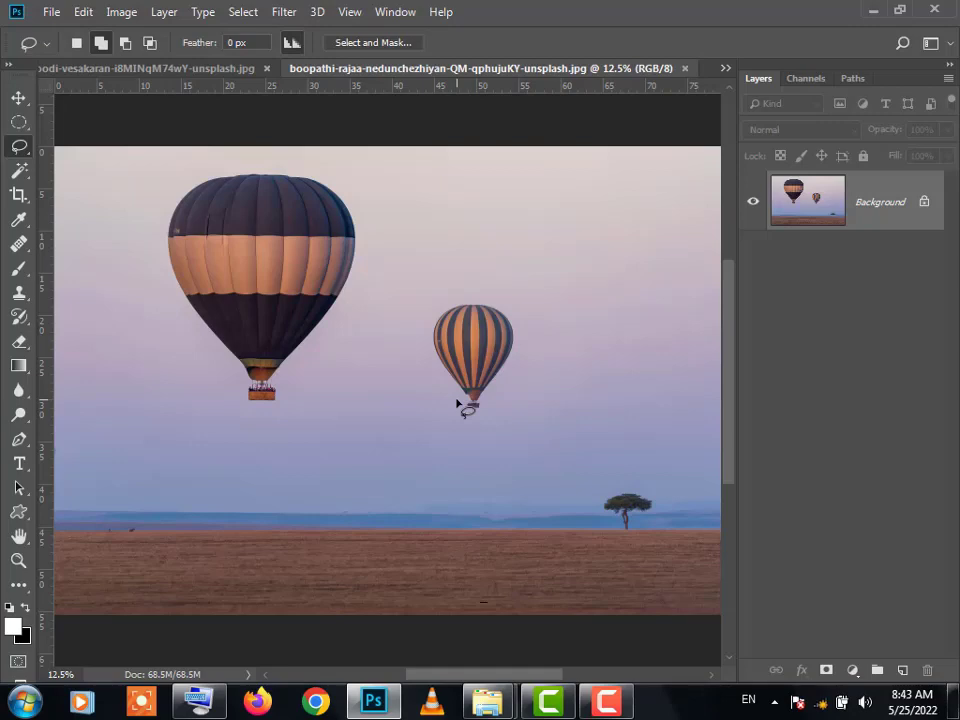
pyautogui.moveTo(457, 403)
pyautogui.mouseDown()
pyautogui.moveTo(425, 341)
pyautogui.moveTo(424, 317)
pyautogui.moveTo(449, 284)
pyautogui.moveTo(544, 313)
pyautogui.moveTo(544, 346)
pyautogui.moveTo(503, 405)
pyautogui.moveTo(470, 419)
pyautogui.moveTo(453, 401)
pyautogui.moveTo(519, 363)
pyautogui.moveTo(543, 385)
pyautogui.moveTo(519, 346)
pyautogui.moveTo(531, 325)
pyautogui.moveTo(500, 408)
pyautogui.moveTo(529, 349)
pyautogui.moveTo(529, 391)
pyautogui.mouseUp()
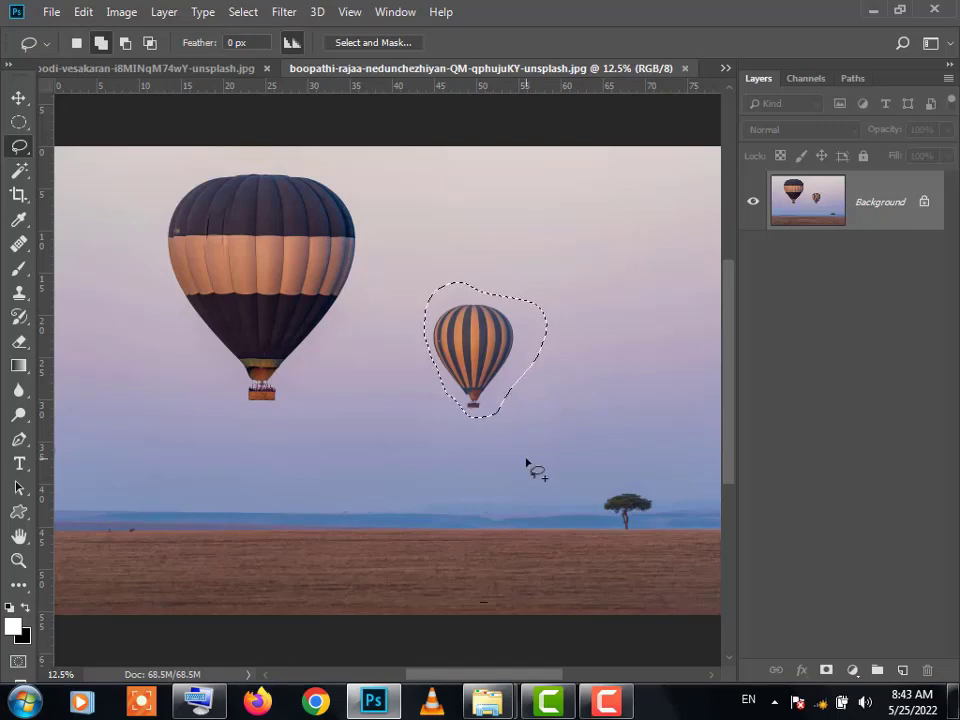
# - Remove the selected striped balloon with a Content-Aware fill in Normal mode at 100% opacity, and clear the selection
pyautogui.hotkey('shift', 'BackSpace')
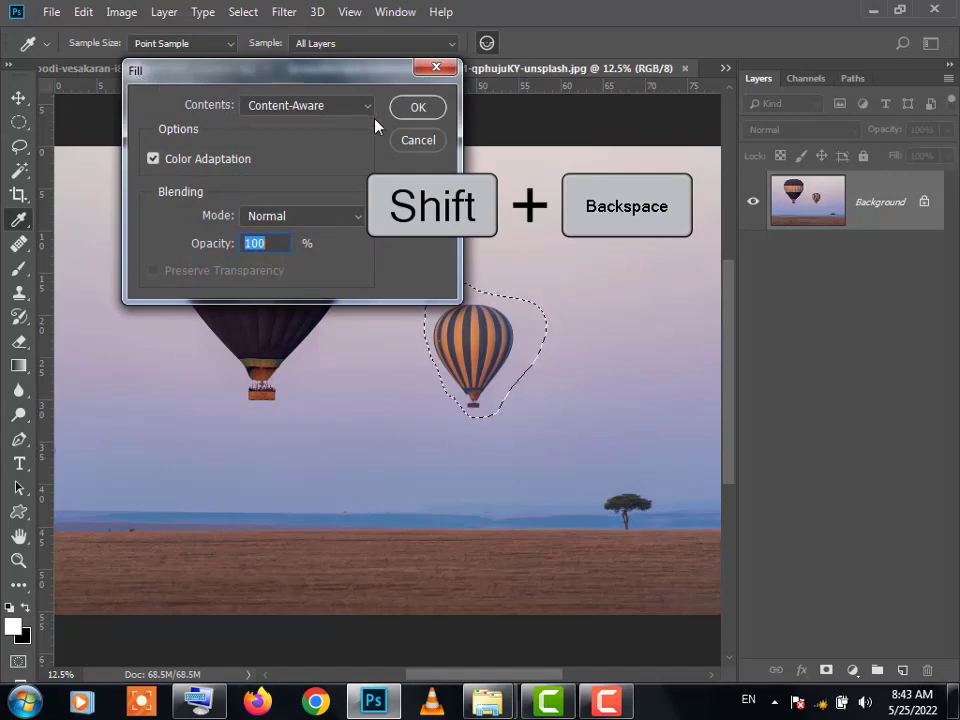
pyautogui.click(410, 143)
pyautogui.click(84, 13)
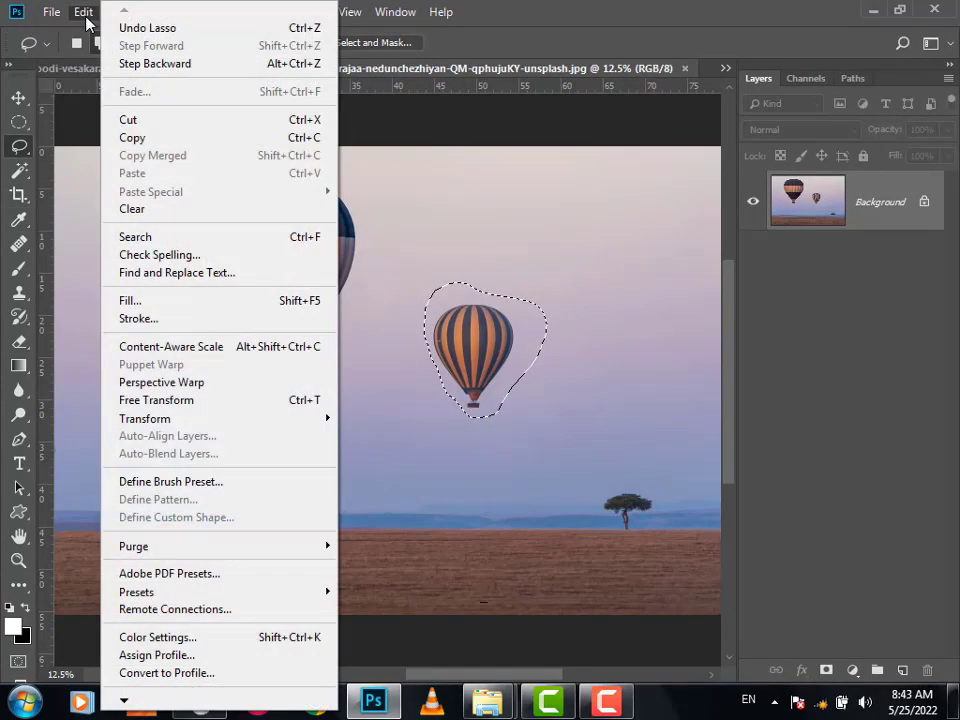
pyautogui.click(152, 308)
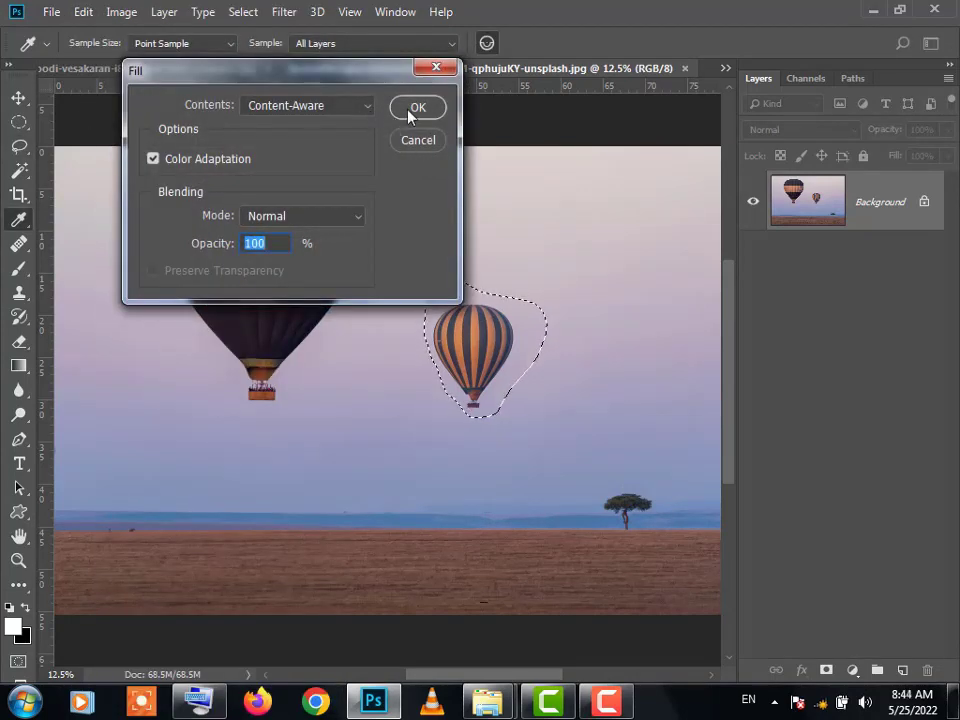
pyautogui.click(411, 108)
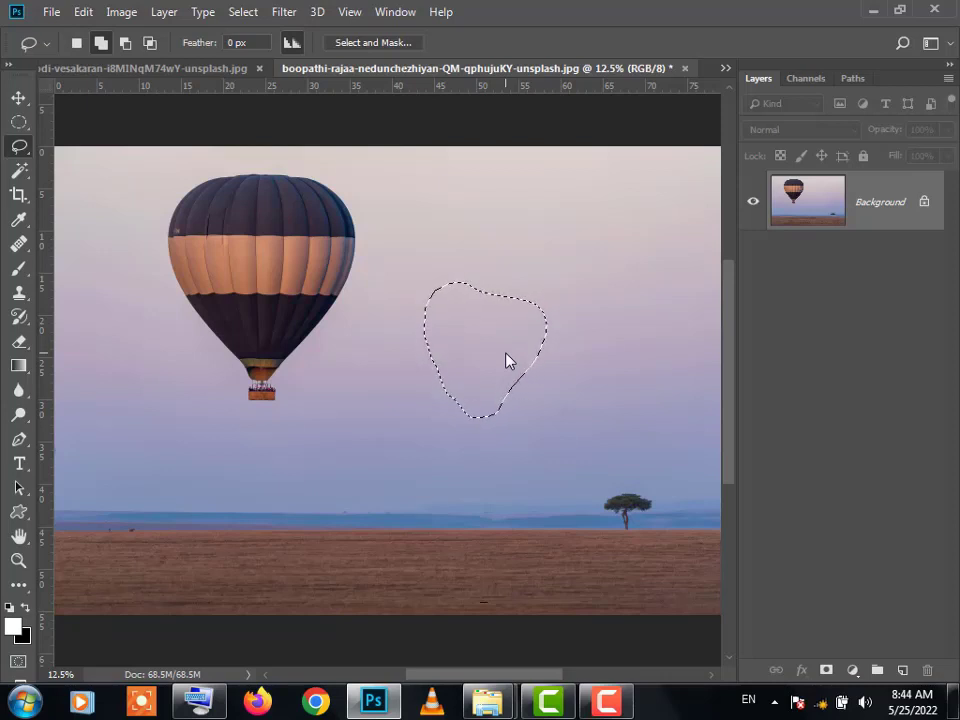
pyautogui.hotkey('ctrl', 'd')
# - In the green field photo, lasso the rider with his motorcycle and replace them with a Content-Aware fill
pyautogui.hotkey('ctrl', 'Tab')
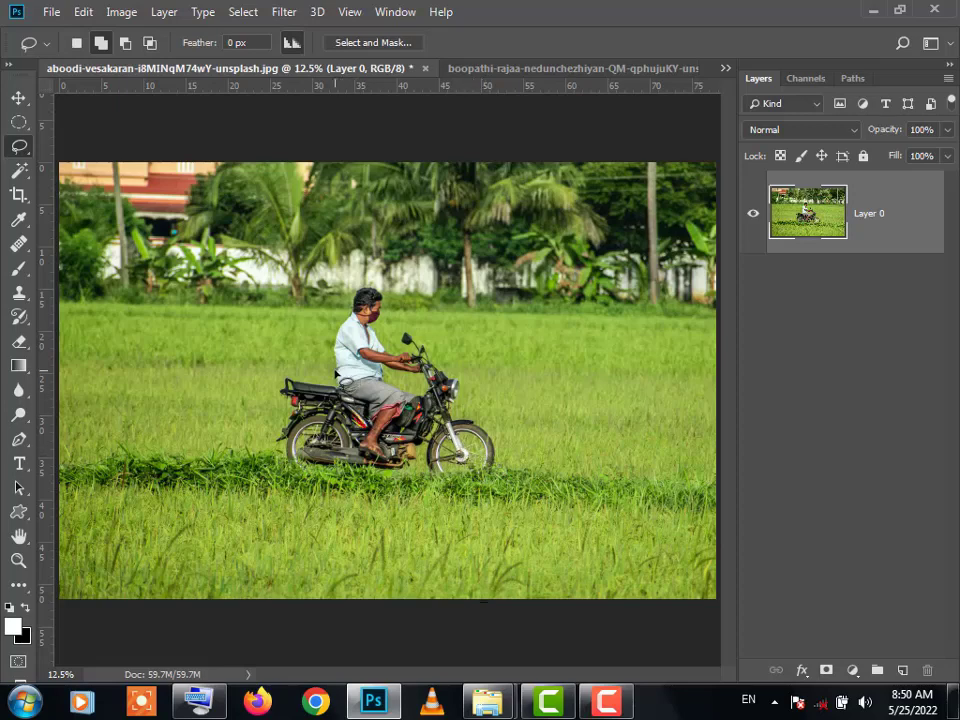
pyautogui.moveTo(331, 370)
pyautogui.mouseDown()
pyautogui.moveTo(337, 307)
pyautogui.moveTo(354, 287)
pyautogui.moveTo(373, 279)
pyautogui.moveTo(390, 290)
pyautogui.moveTo(396, 321)
pyautogui.moveTo(432, 336)
pyautogui.moveTo(480, 389)
pyautogui.moveTo(504, 442)
pyautogui.moveTo(504, 479)
pyautogui.moveTo(484, 494)
pyautogui.moveTo(420, 469)
pyautogui.moveTo(391, 497)
pyautogui.moveTo(323, 496)
pyautogui.moveTo(279, 467)
pyautogui.moveTo(274, 449)
pyautogui.moveTo(276, 377)
pyautogui.moveTo(332, 356)
pyautogui.mouseUp()
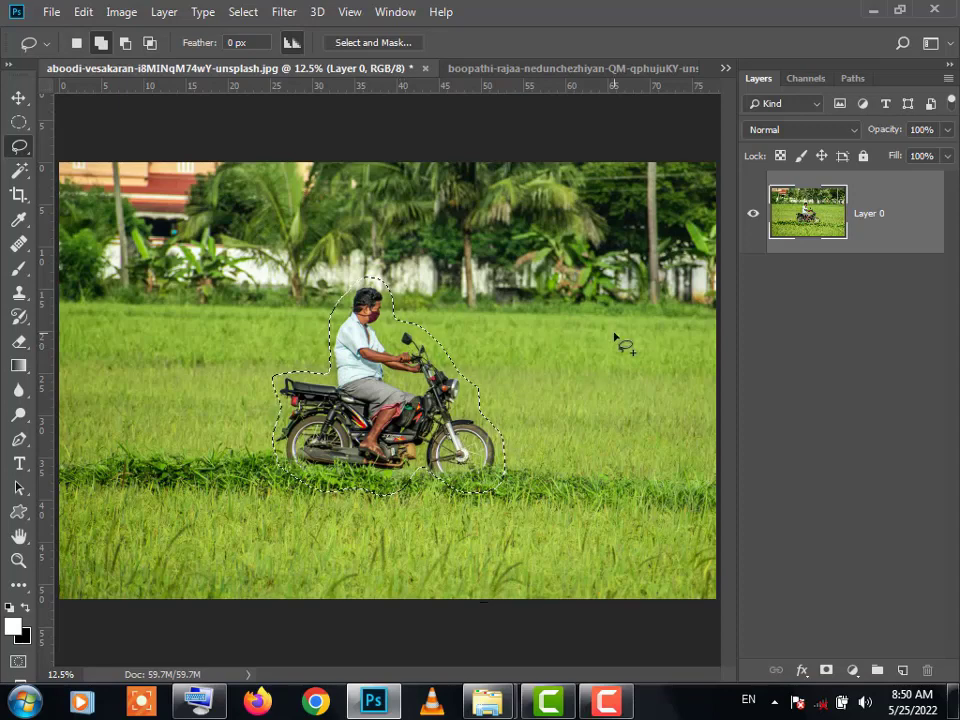
pyautogui.hotkey('shift', 'BackSpace')
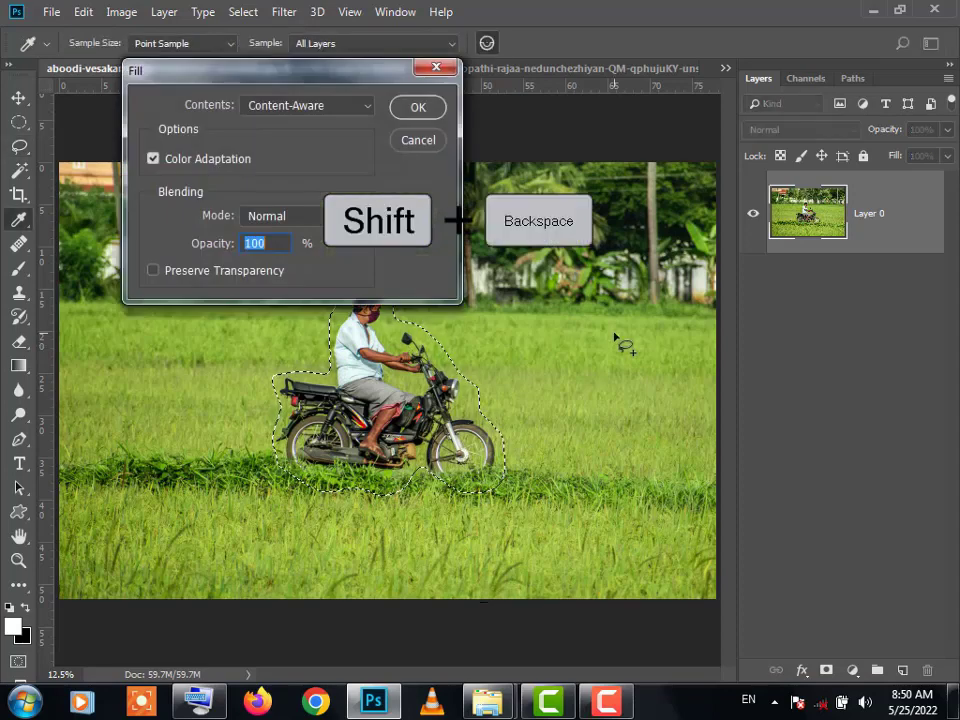
pyautogui.click(405, 107)
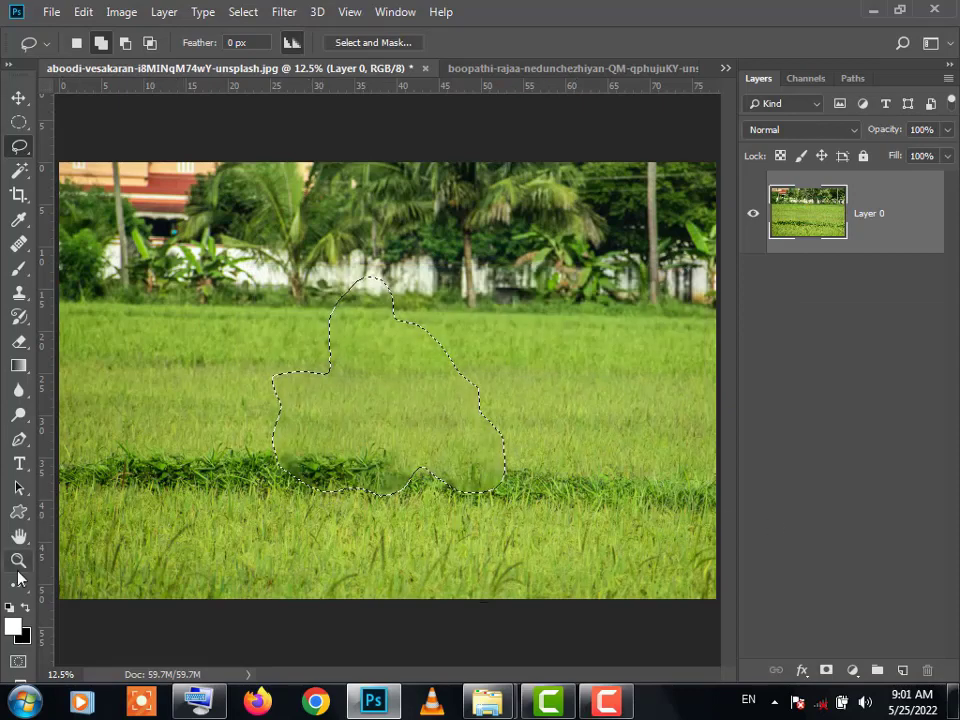
# - Add a new layer above Layer 0 and set the Healing Brush to sample all layers
pyautogui.press('z')
pyautogui.hotkey('ctrl', '+')
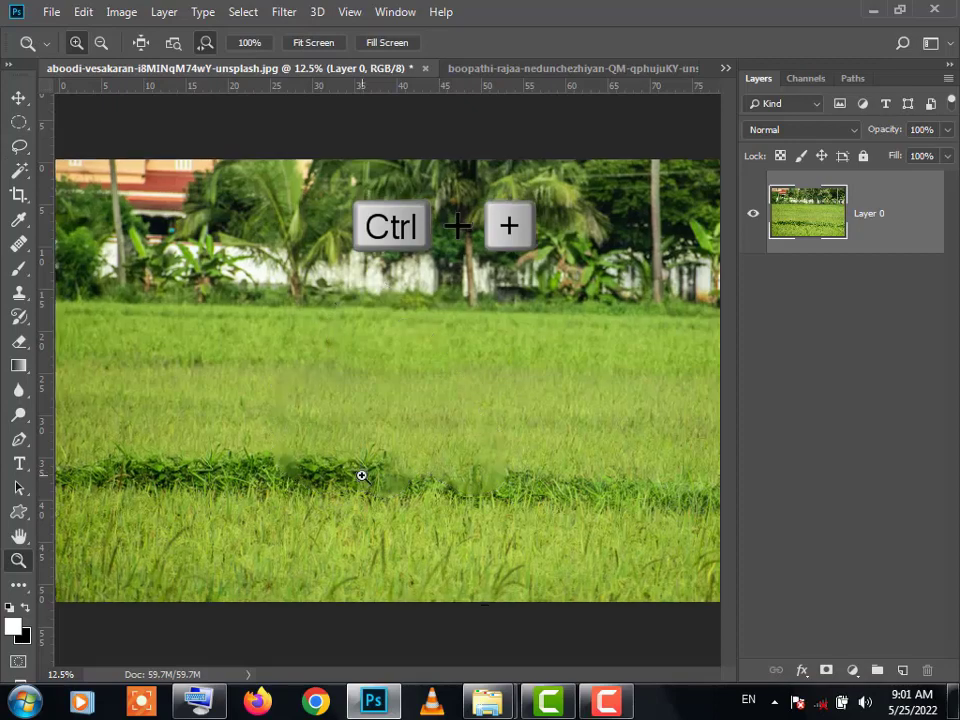
pyautogui.hotkey('ctrl', '+')
pyautogui.hotkey('ctrl', '+')
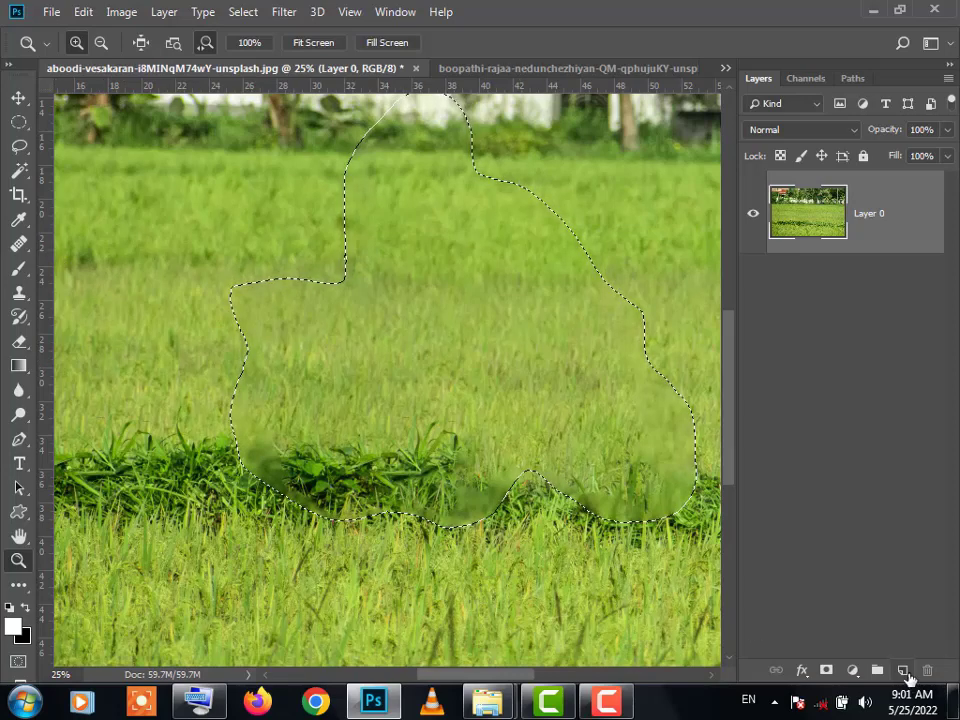
pyautogui.click(903, 670)
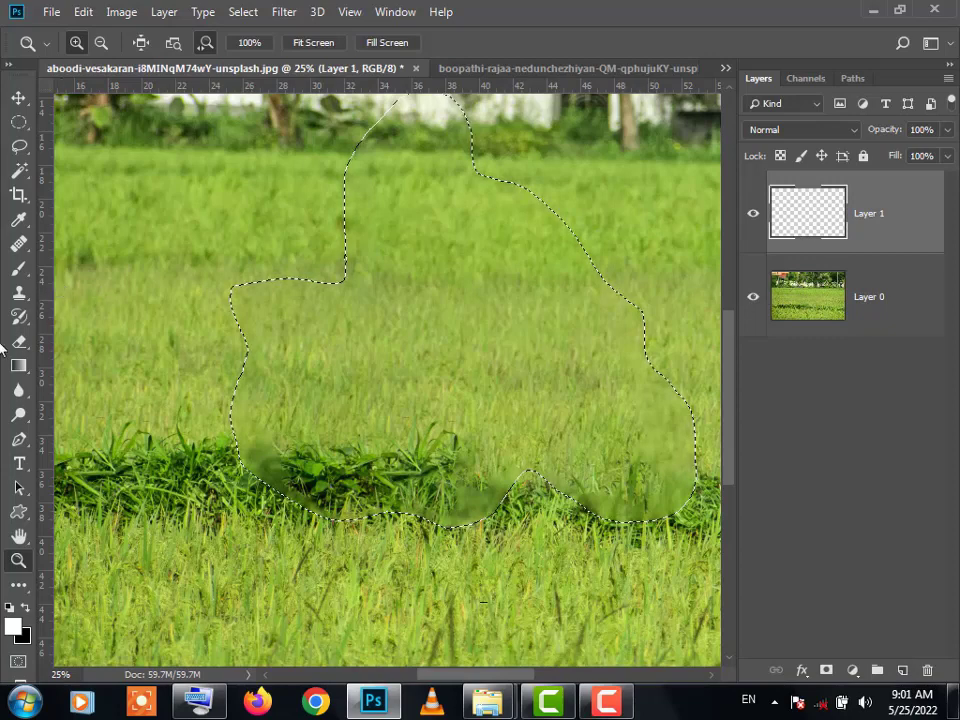
pyautogui.click(26, 252)
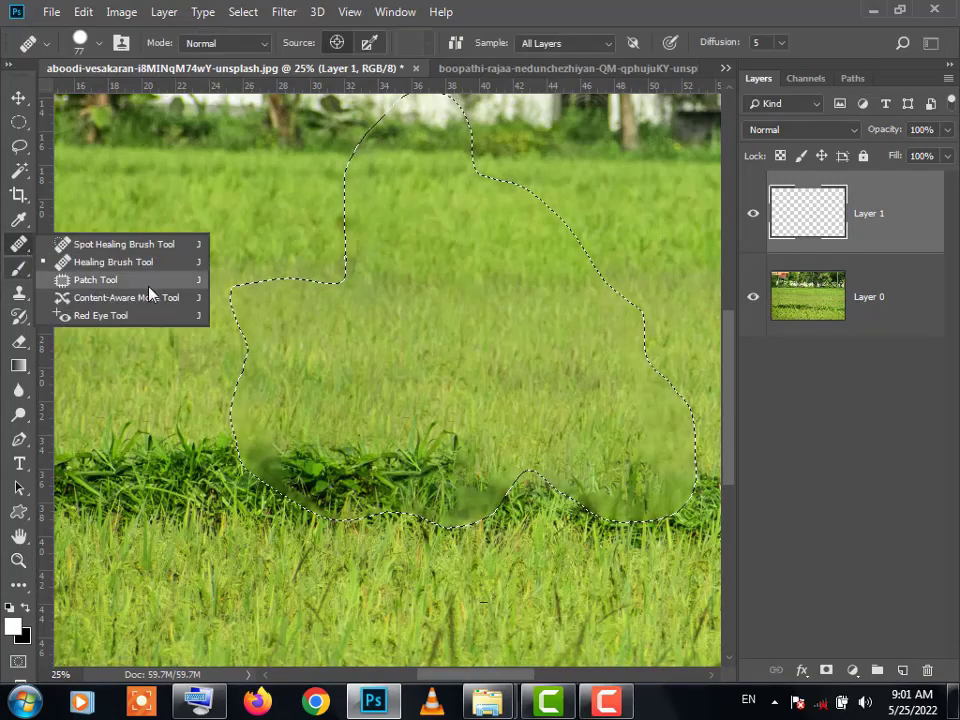
pyautogui.click(110, 261)
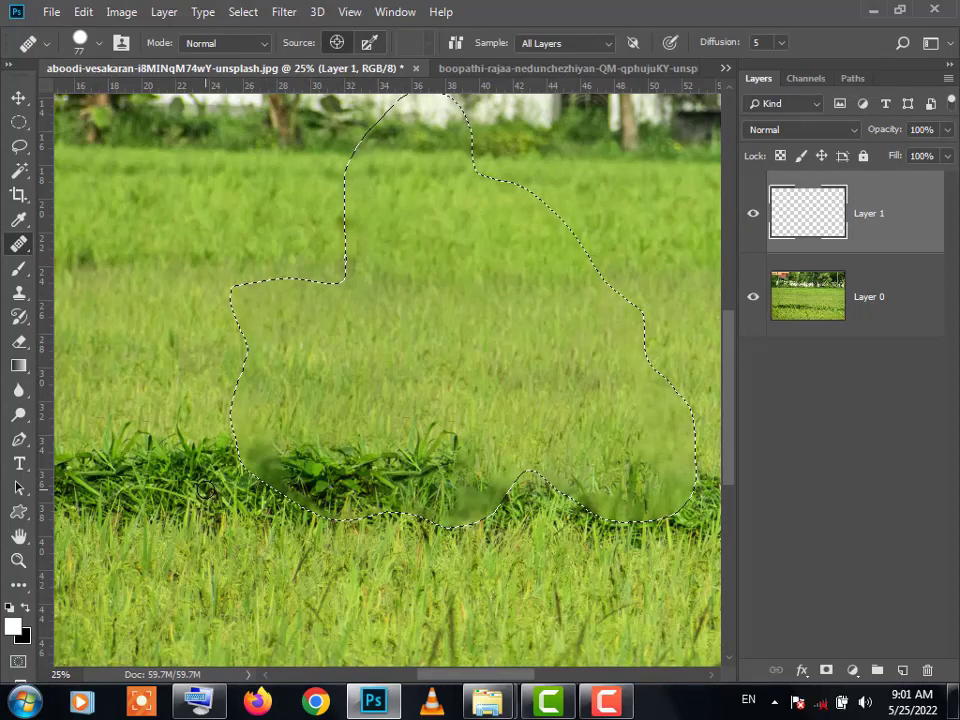
pyautogui.click(609, 45)
pyautogui.click(568, 90)
# - Sample clean grass and paint with the Healing Brush over the smudged patches along the dark grass strip
pyautogui.click(241, 485)
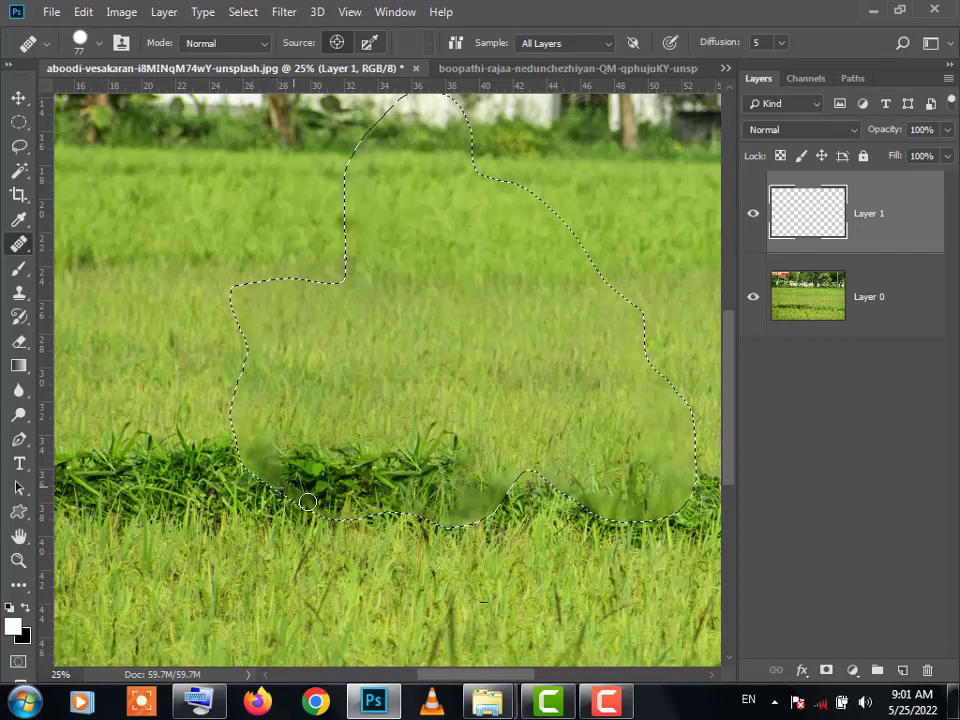
pyautogui.moveTo(291, 478); pyautogui.dragTo(319, 478)
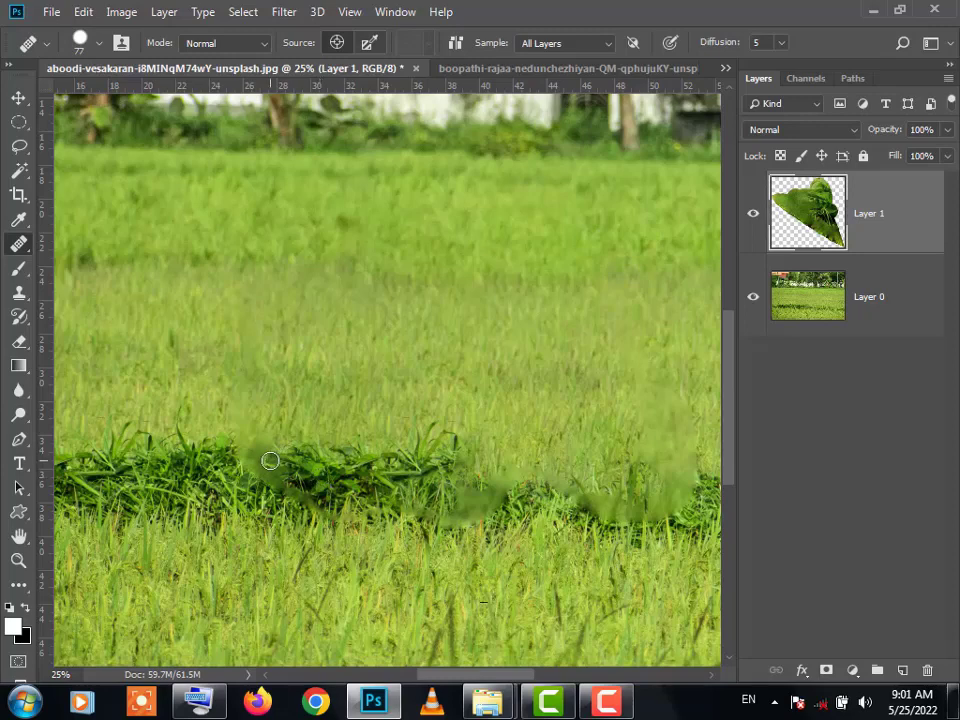
pyautogui.moveTo(256, 458)
pyautogui.mouseDown()
pyautogui.moveTo(324, 486)
pyautogui.moveTo(369, 490)
pyautogui.moveTo(374, 503)
pyautogui.moveTo(482, 505)
pyautogui.moveTo(472, 481)
pyautogui.moveTo(465, 505)
pyautogui.moveTo(503, 506)
pyautogui.mouseUp()
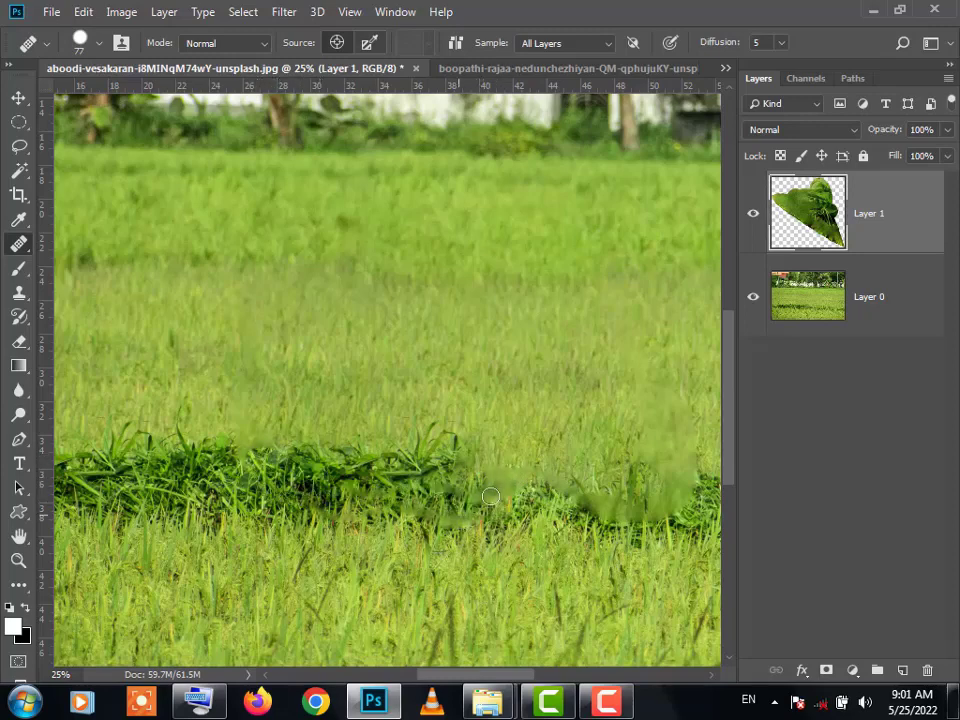
pyautogui.moveTo(677, 467)
pyautogui.mouseDown()
pyautogui.moveTo(654, 517)
pyautogui.moveTo(689, 512)
pyautogui.moveTo(656, 440)
pyautogui.mouseUp()
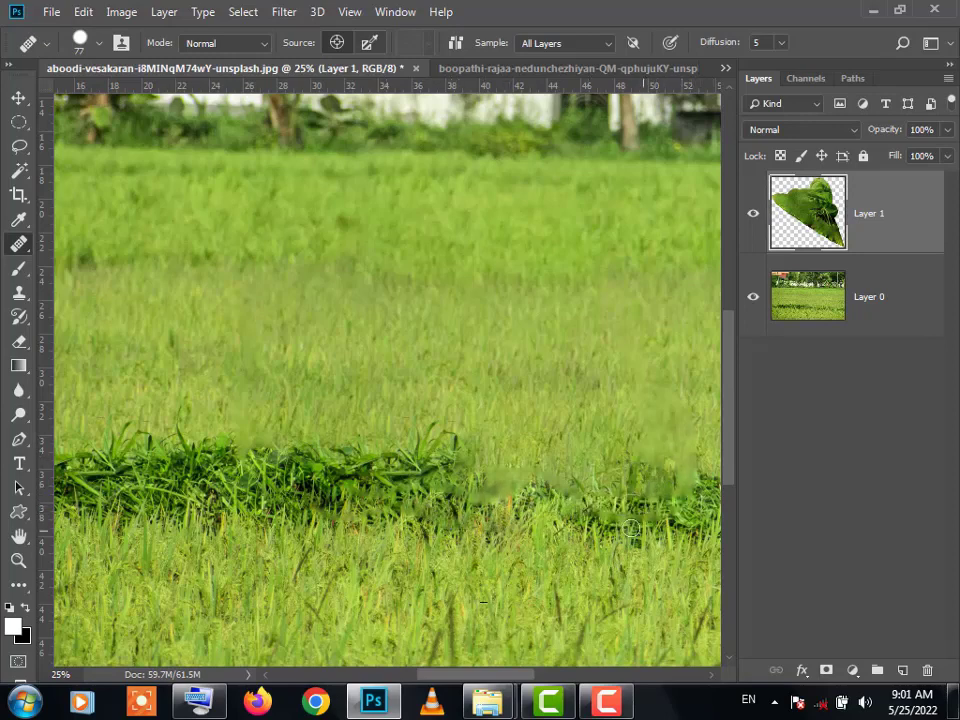
pyautogui.moveTo(655, 510); pyautogui.dragTo(624, 523)
pyautogui.moveTo(563, 500); pyautogui.dragTo(534, 490)
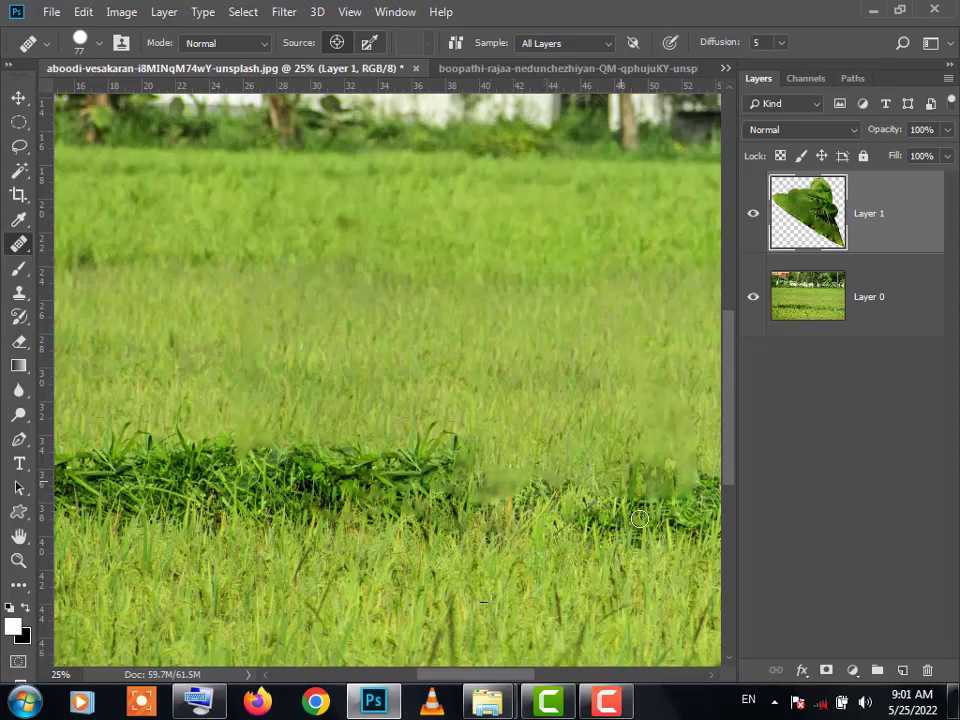
pyautogui.moveTo(596, 498)
pyautogui.mouseDown()
pyautogui.moveTo(640, 468)
pyautogui.moveTo(565, 467)
pyautogui.moveTo(520, 491)
pyautogui.mouseUp()
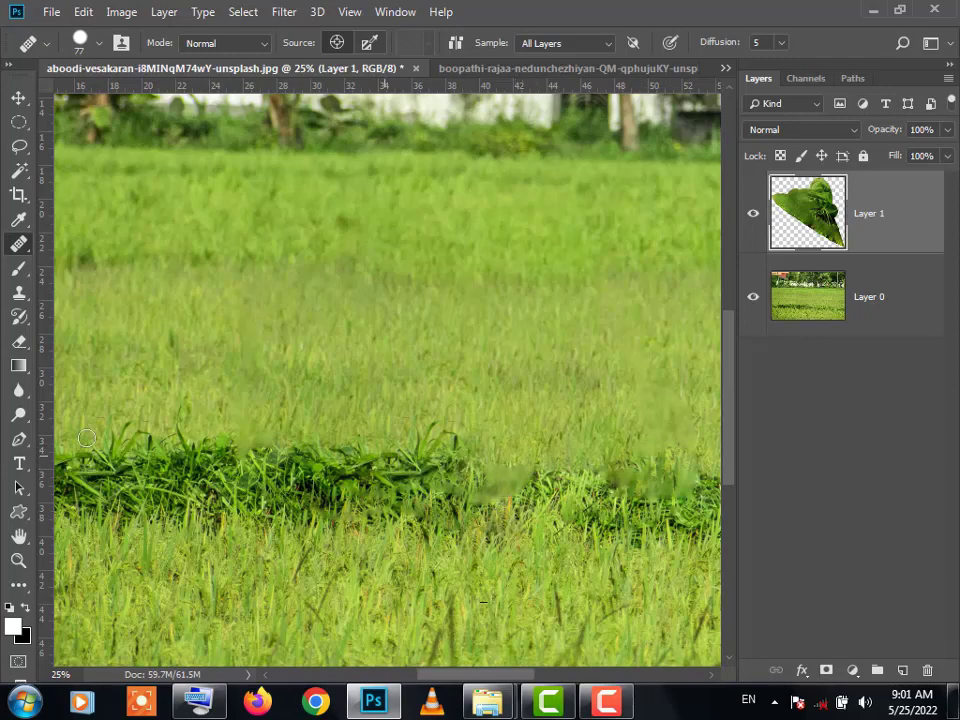
# - Heal the remaining gap in the middle of the dark grass strip with the Healing Brush
pyautogui.click(17, 559)
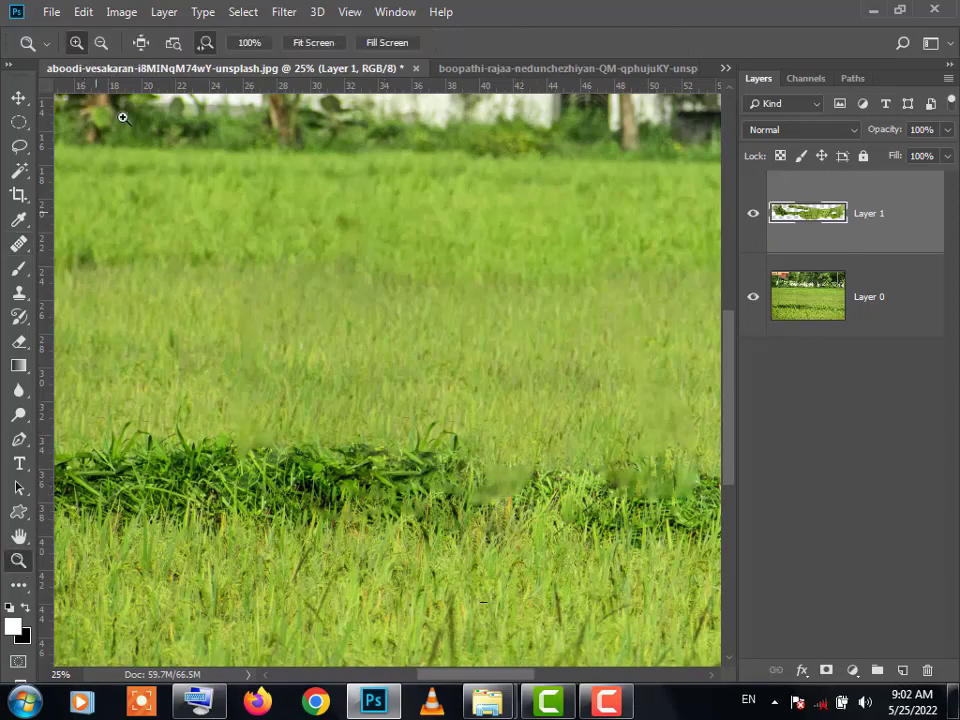
pyautogui.click(101, 42)
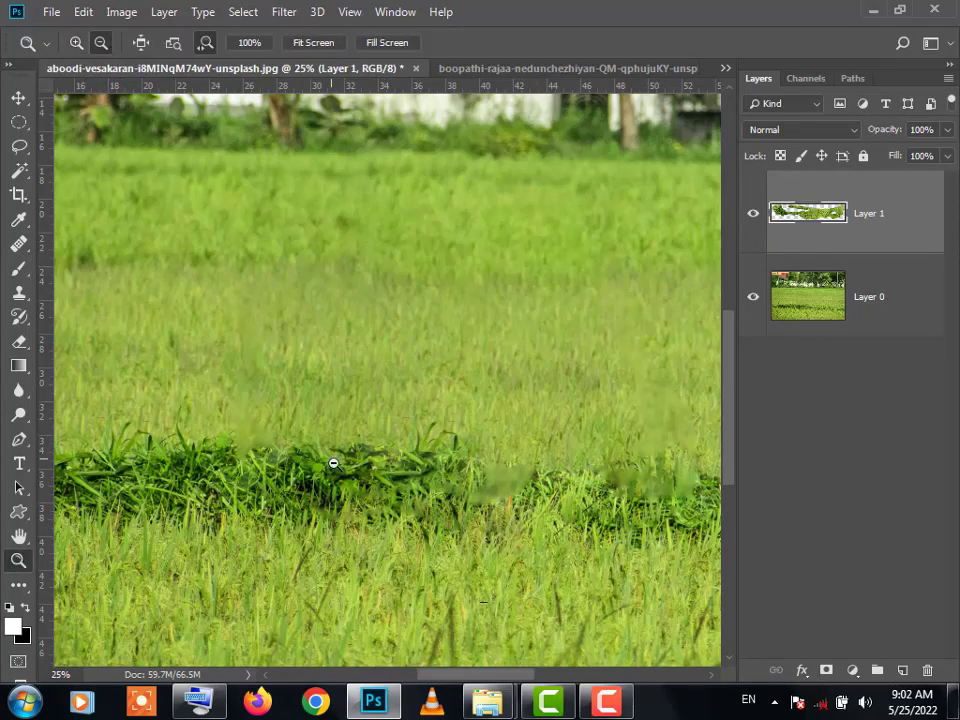
pyautogui.click(439, 602)
pyautogui.click(440, 604)
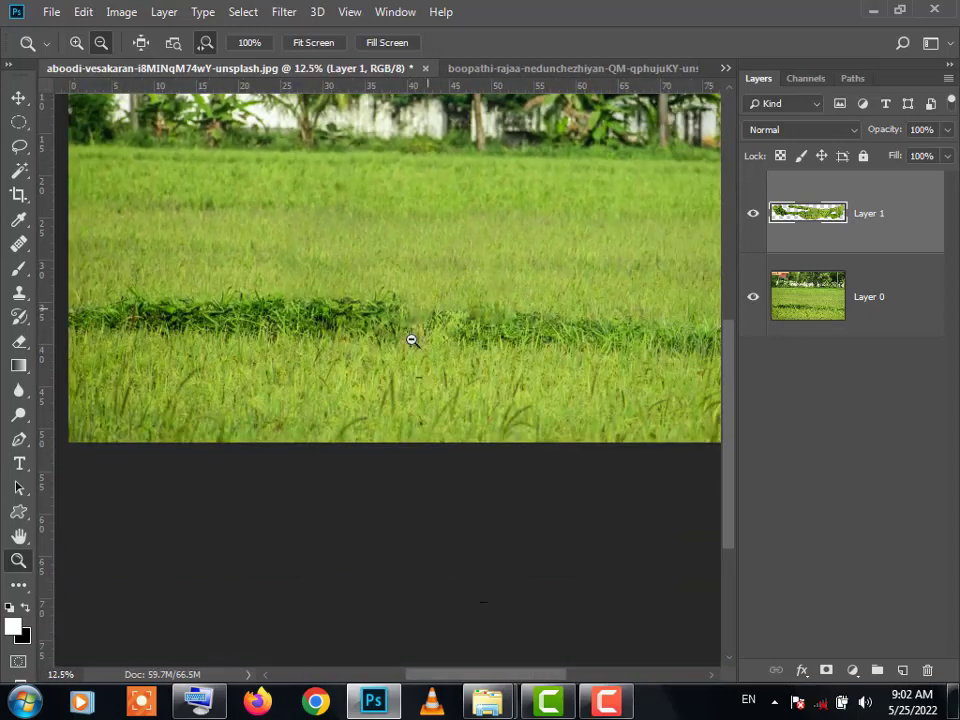
pyautogui.click(18, 243)
pyautogui.click(105, 261)
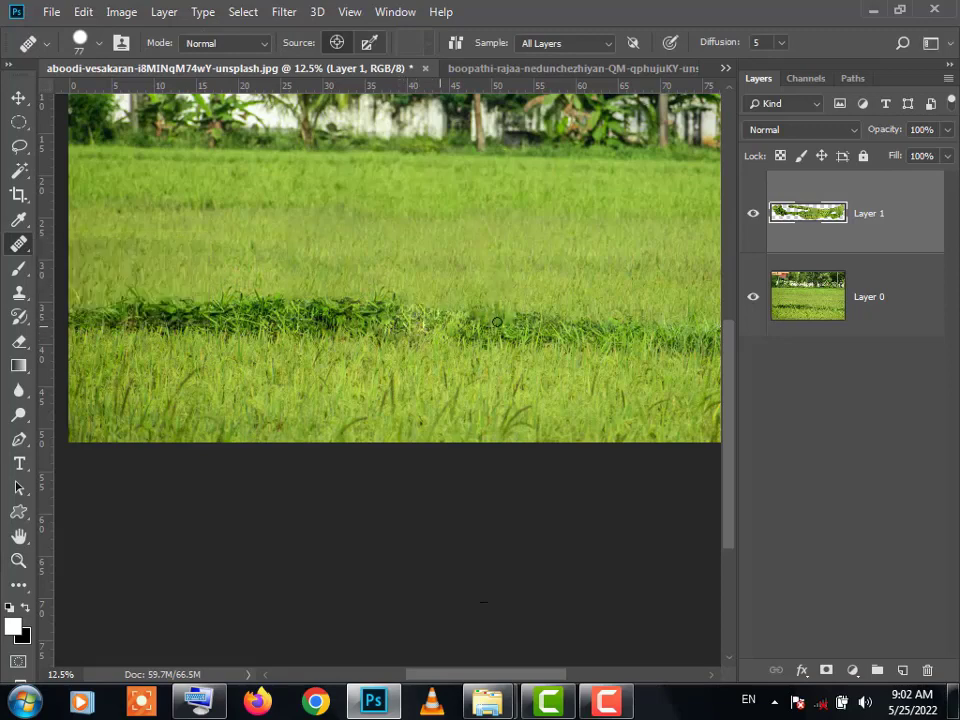
pyautogui.moveTo(517, 333); pyautogui.dragTo(375, 321)
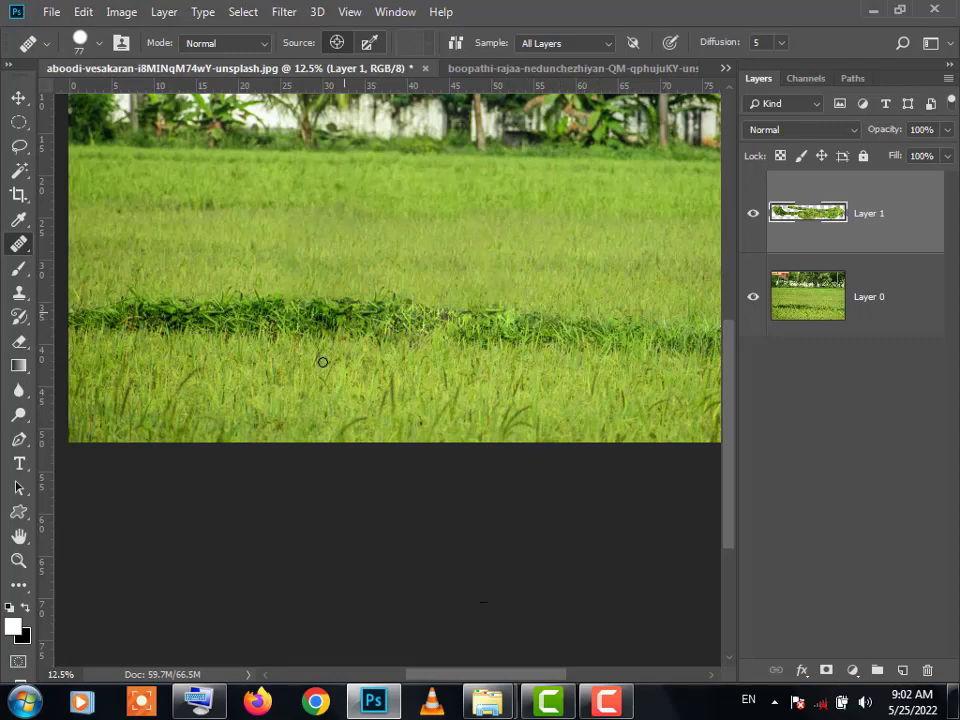
pyautogui.scroll(1, 551, 387)
pyautogui.scroll(5, 551, 387)
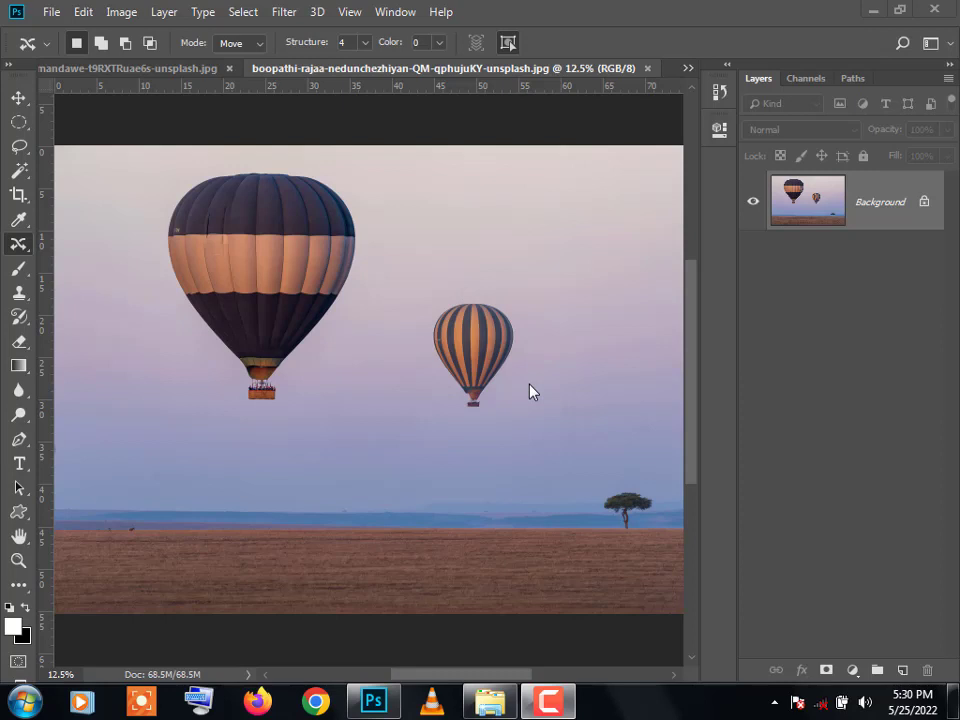
# - In the balloon photo, outline the small striped balloon with Content-Aware Move and relocate it higher and farther right in the sky
pyautogui.rightClick(22, 248)
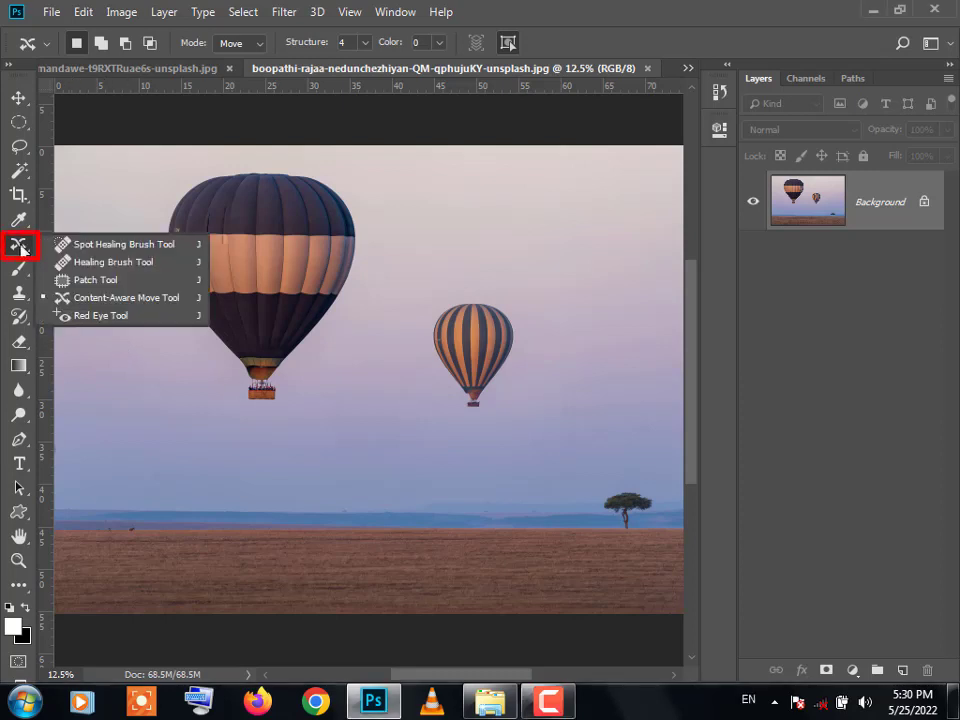
pyautogui.click(130, 299)
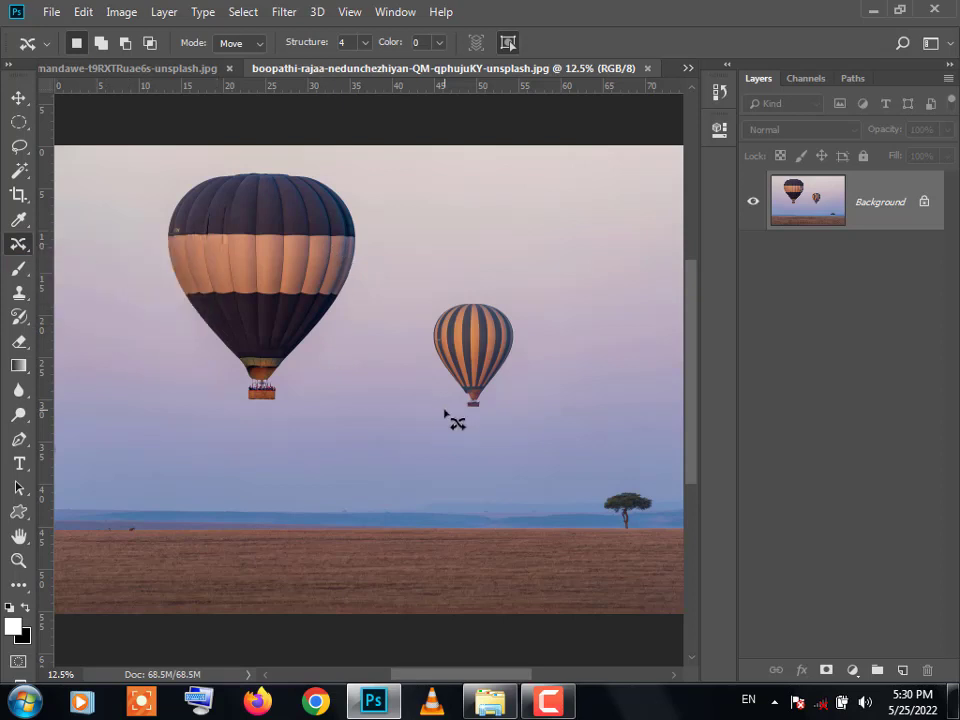
pyautogui.moveTo(453, 396)
pyautogui.mouseDown()
pyautogui.moveTo(420, 369)
pyautogui.moveTo(425, 316)
pyautogui.moveTo(450, 292)
pyautogui.moveTo(492, 290)
pyautogui.moveTo(524, 325)
pyautogui.moveTo(527, 356)
pyautogui.moveTo(492, 421)
pyautogui.moveTo(470, 429)
pyautogui.moveTo(452, 397)
pyautogui.mouseUp()
pyautogui.moveTo(497, 357); pyautogui.dragTo(604, 266)
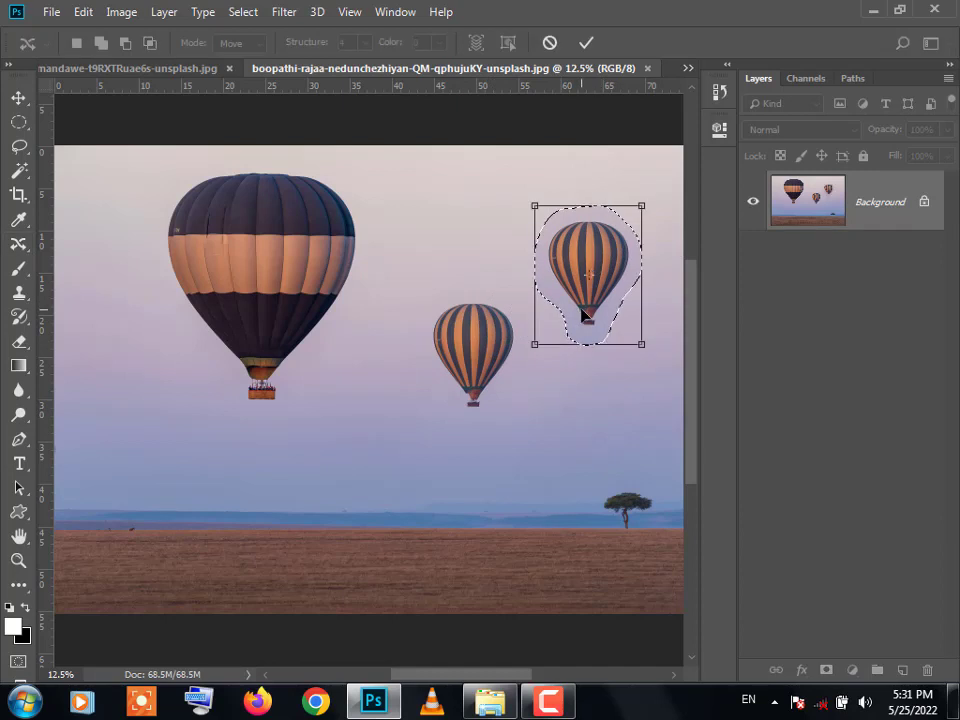
pyautogui.click(590, 44)
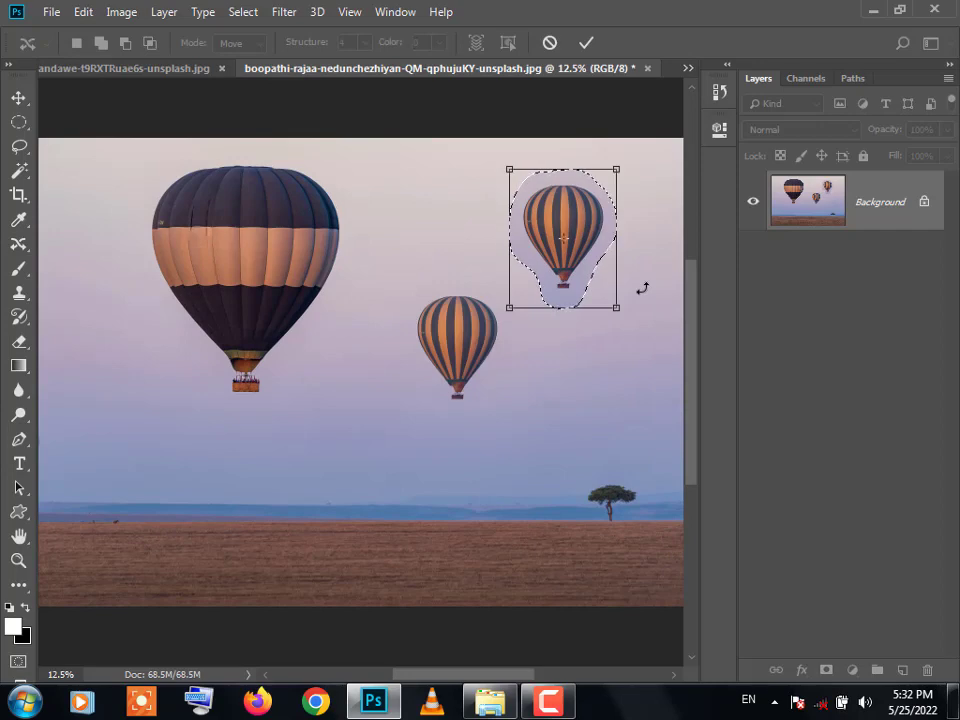
# - Shrink the moved striped balloon, rotate it clockwise and apply the transformation
pyautogui.hotkey('ctrl', 't')
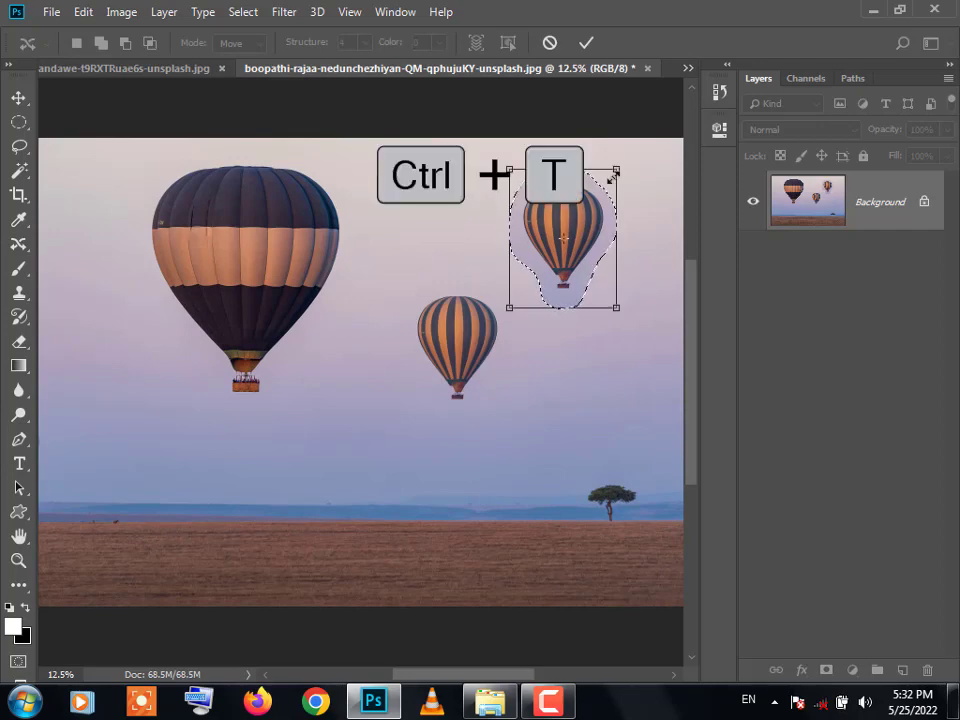
pyautogui.moveTo(612, 177); pyautogui.dragTo(613, 273)
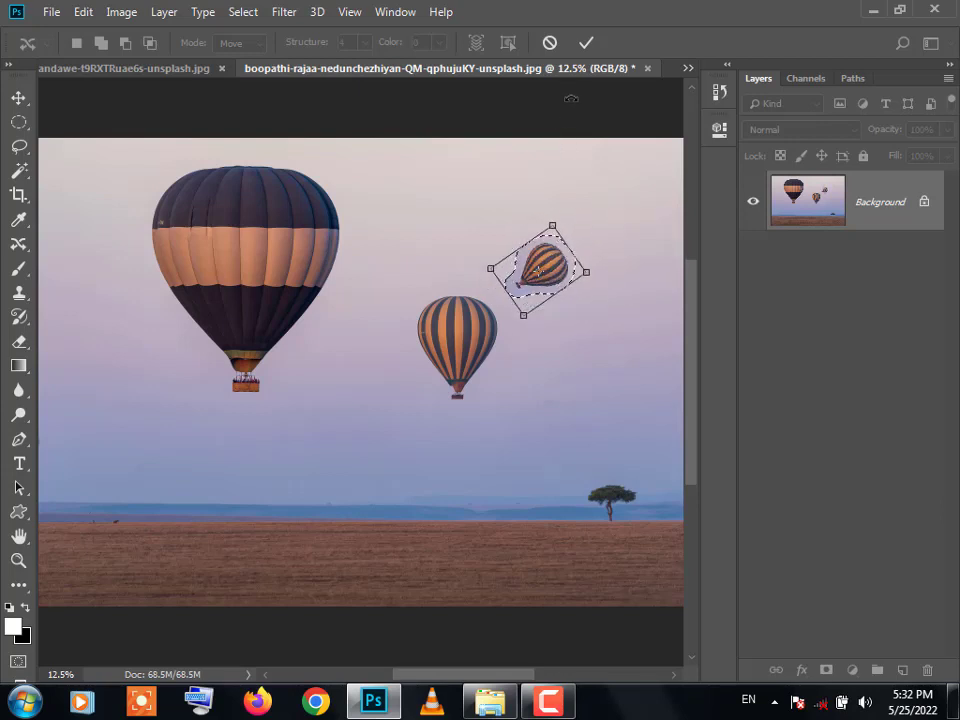
pyautogui.click(586, 43)
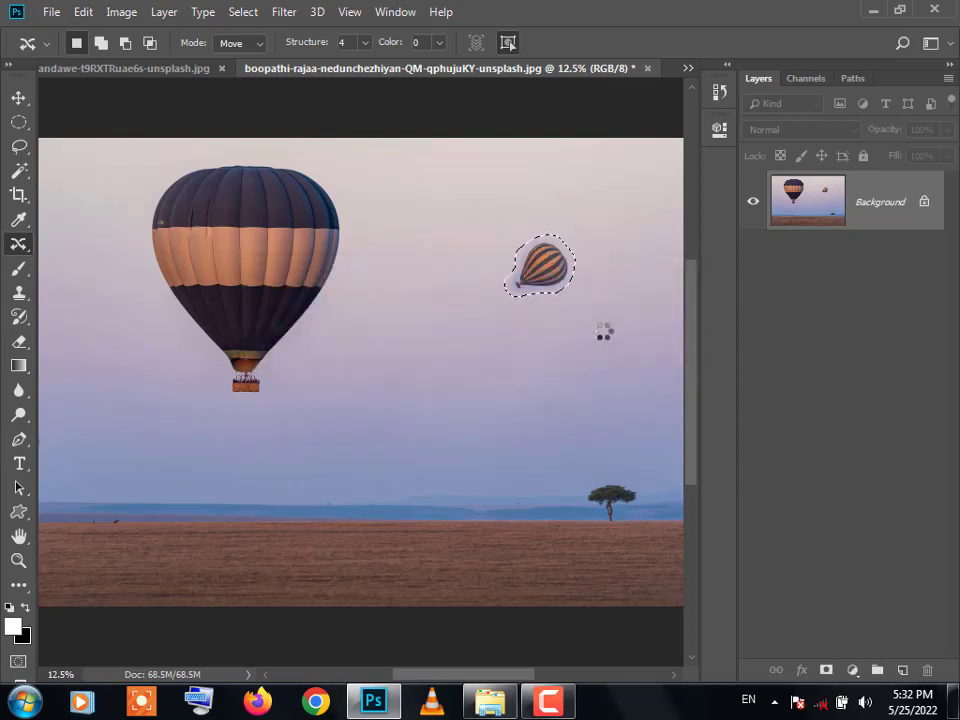
# - Undo the last relocation of the small striped balloon
pyautogui.hotkey('ctrl', 'z')
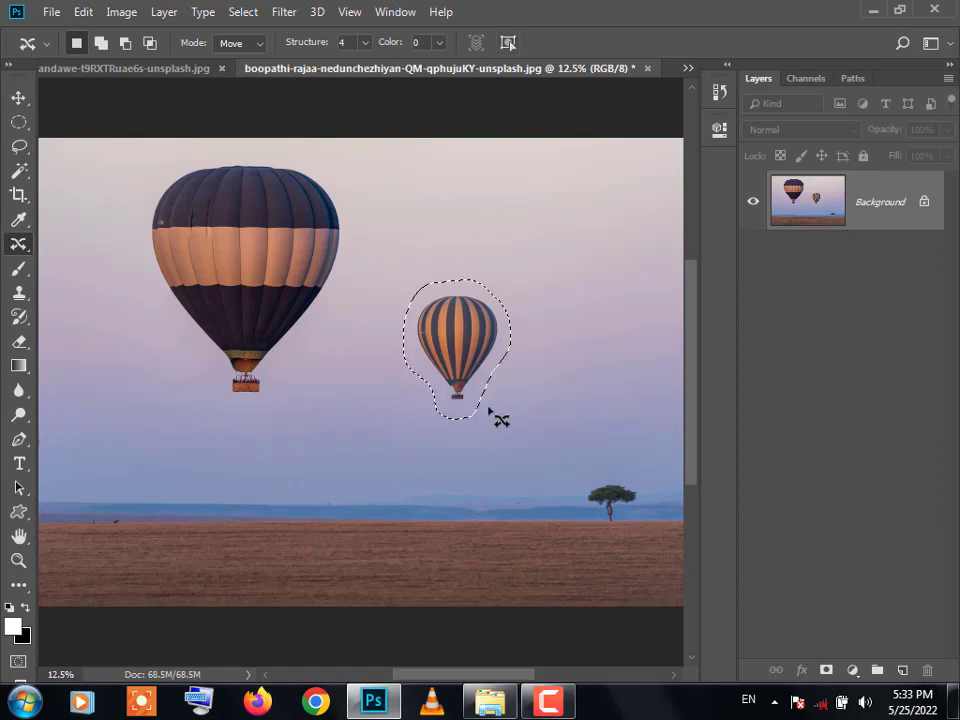
pyautogui.moveTo(466, 355); pyautogui.dragTo(581, 249)
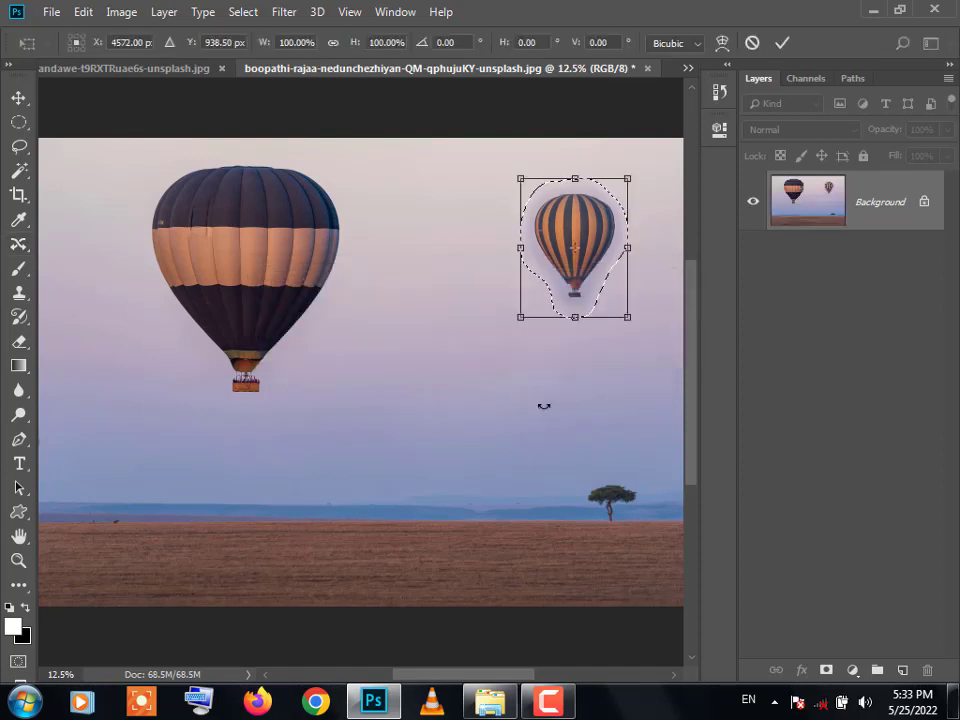
pyautogui.moveTo(628, 178); pyautogui.dragTo(580, 214)
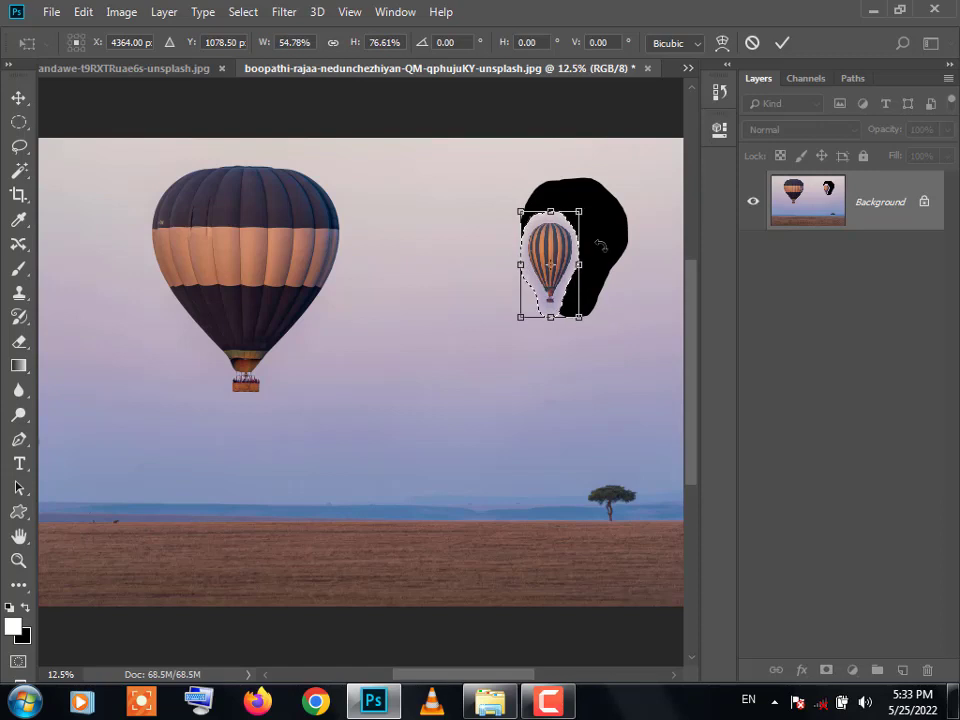
pyautogui.press('Escape')
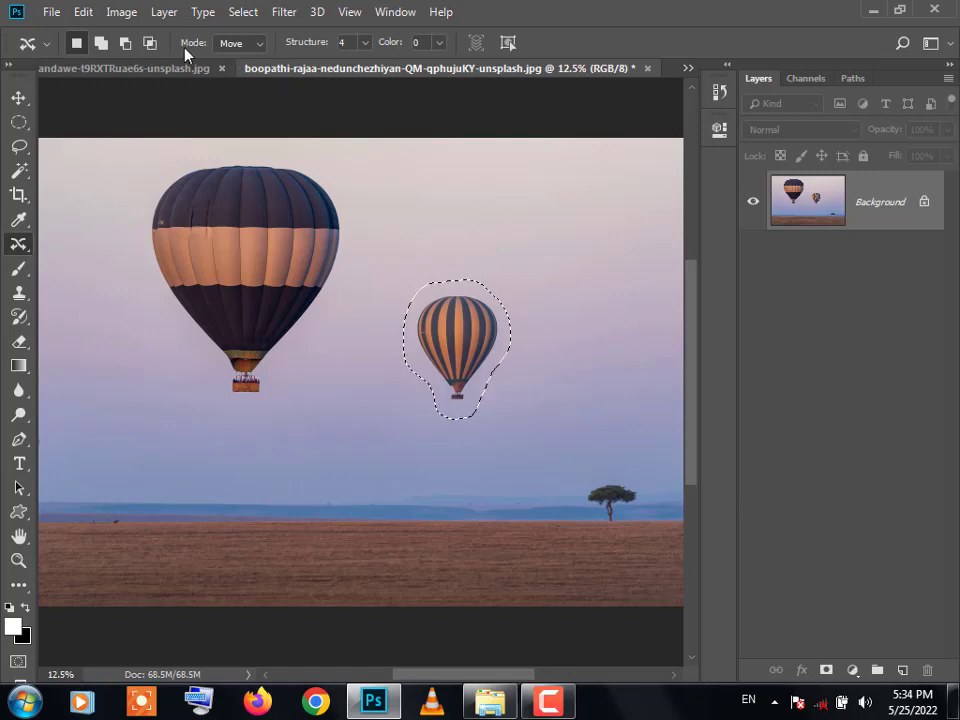
# - Duplicate the striped balloon with Content-Aware Move in Extend mode, once higher to its right and once lower to its left, and deselect
pyautogui.click(258, 45)
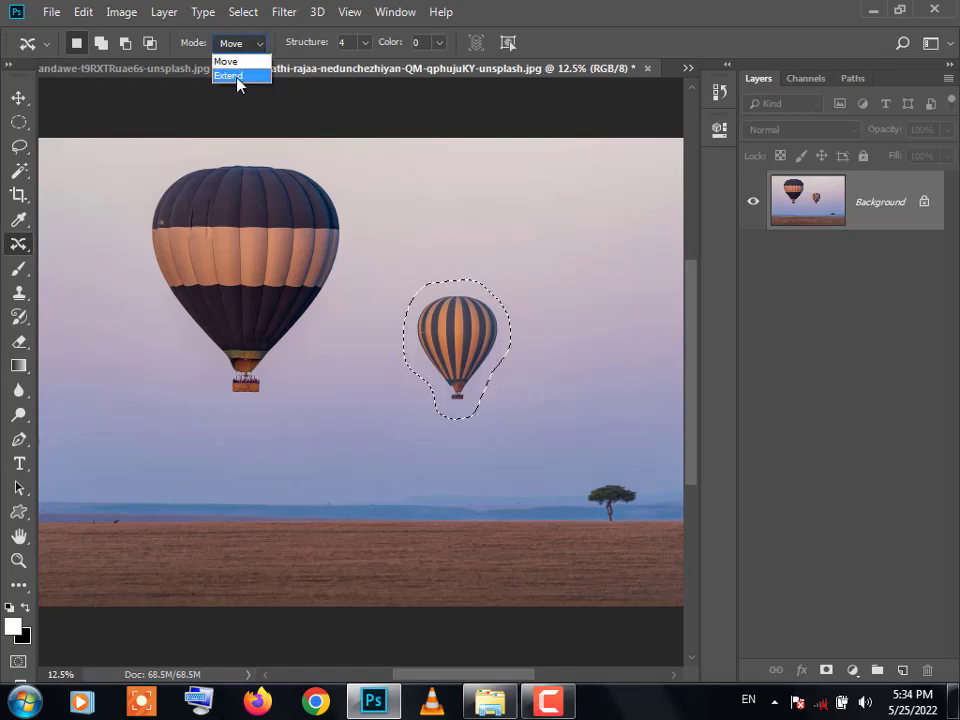
pyautogui.click(238, 75)
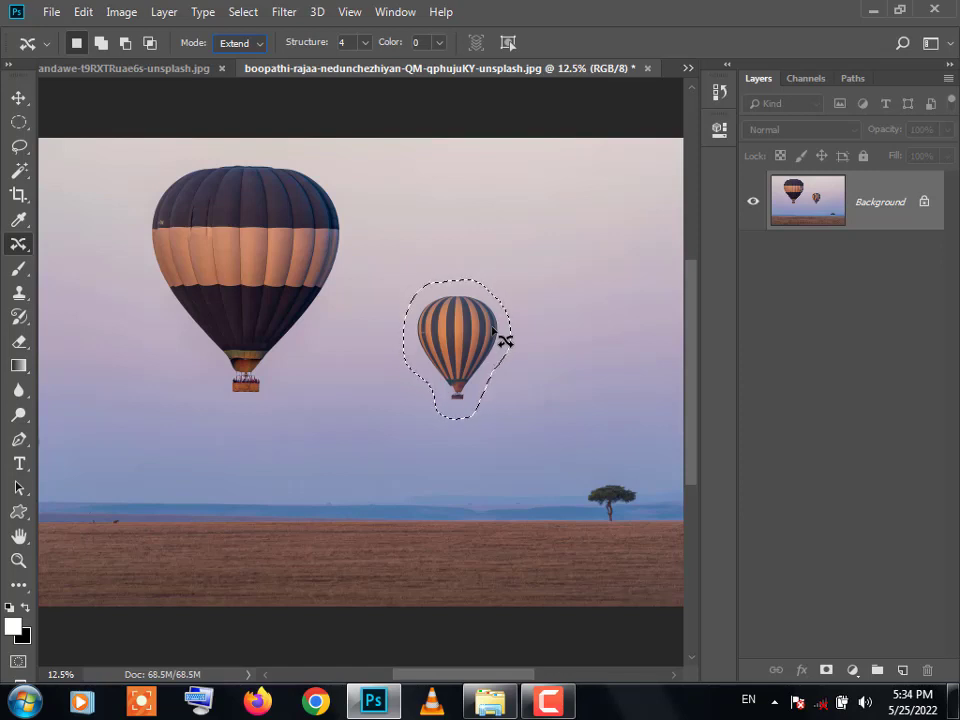
pyautogui.moveTo(480, 362); pyautogui.dragTo(591, 279)
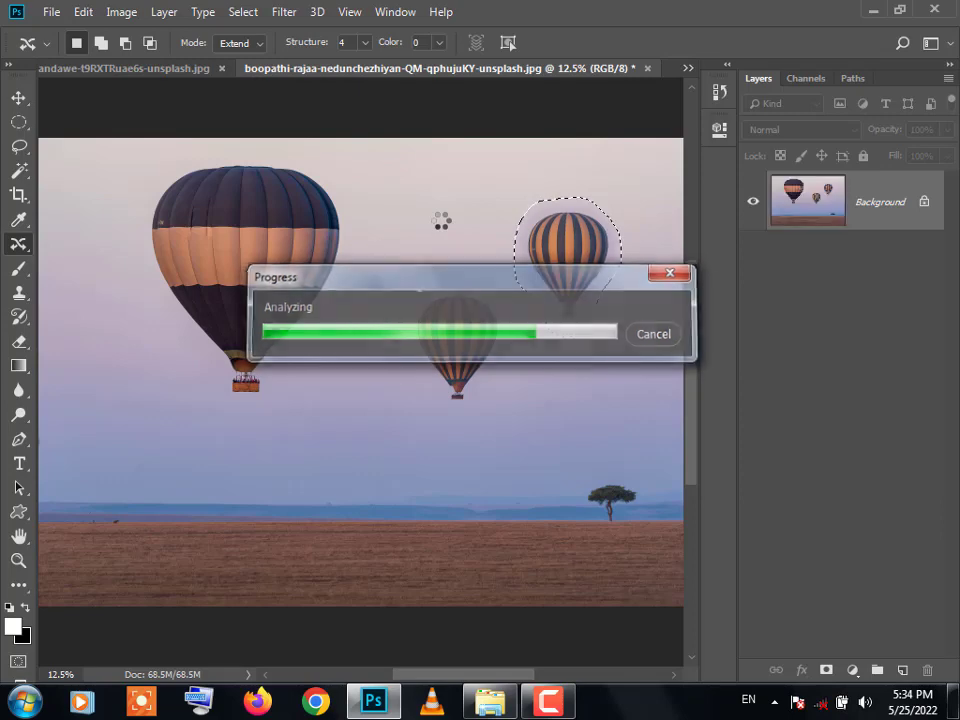
pyautogui.moveTo(566, 254); pyautogui.dragTo(331, 390)
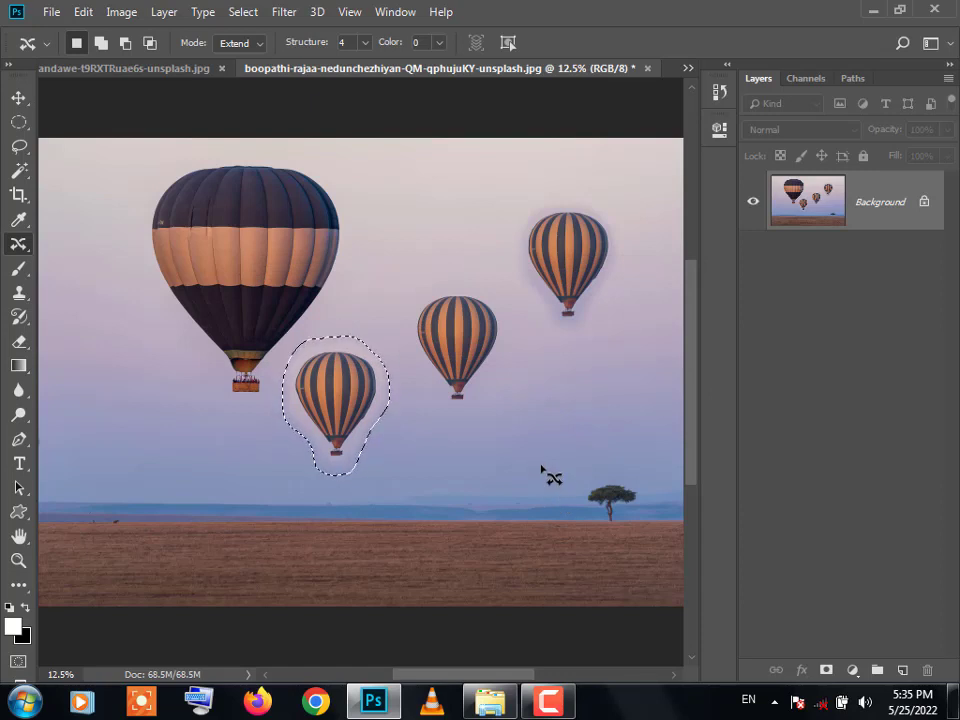
pyautogui.hotkey('ctrl', 'd')
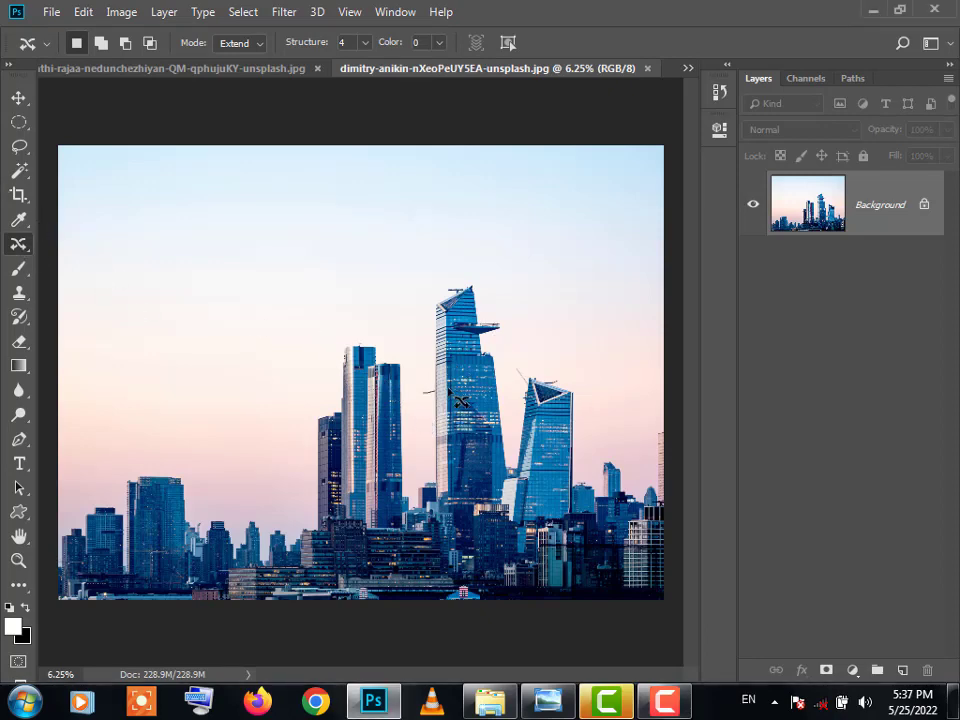
# - In the skyline photo, outline the upper part of the tallest tower, extend it upward with Content-Aware Move and deselect
pyautogui.moveTo(424, 394)
pyautogui.mouseDown()
pyautogui.moveTo(505, 380)
pyautogui.moveTo(497, 254)
pyautogui.moveTo(432, 297)
pyautogui.moveTo(426, 392)
pyautogui.mouseUp()
pyautogui.moveTo(466, 341)
pyautogui.mouseDown()
pyautogui.moveTo(467, 351)
pyautogui.moveTo(468, 313)
pyautogui.moveTo(470, 330)
pyautogui.mouseUp()
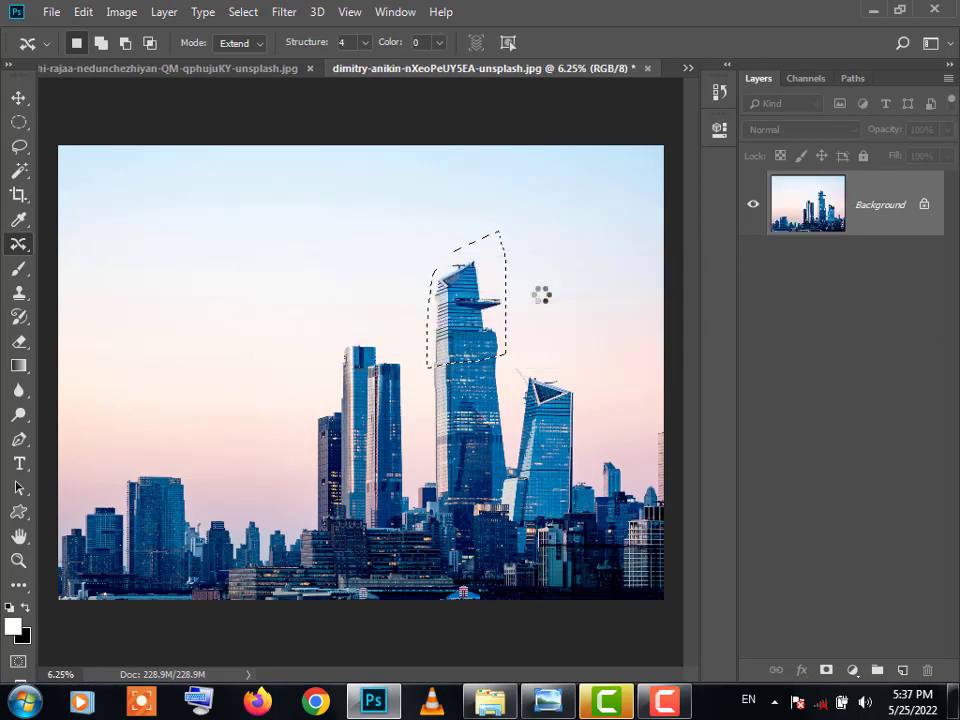
pyautogui.hotkey('ctrl', 'd')
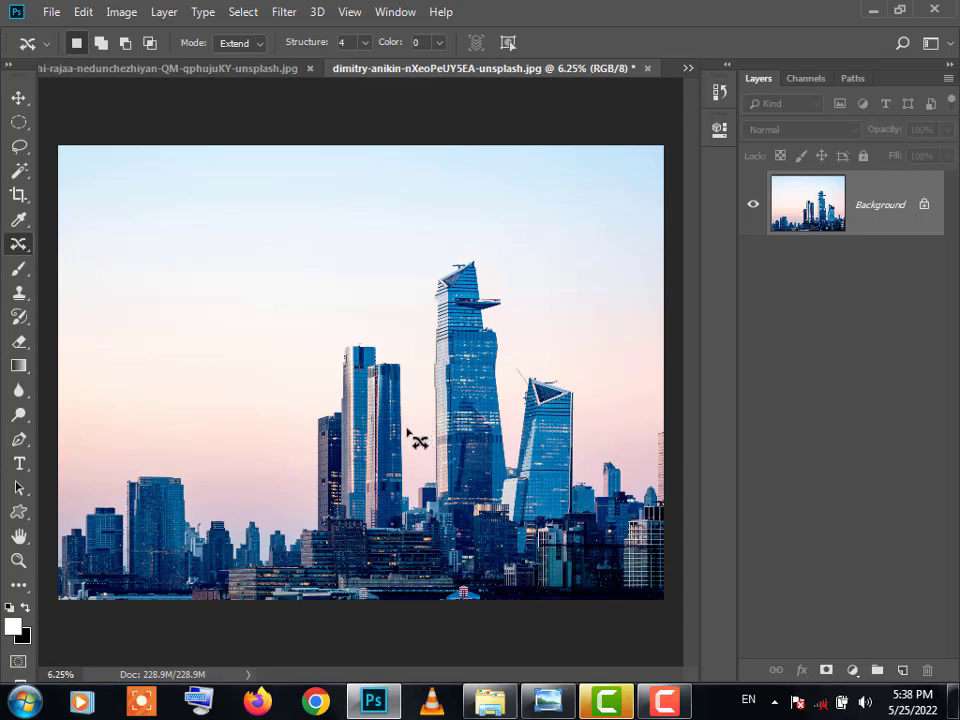
# - Outline the tops of the group of slim towers beside the tallest one and extend them with Content-Aware Move
pyautogui.moveTo(408, 428)
pyautogui.mouseDown()
pyautogui.moveTo(393, 319)
pyautogui.moveTo(356, 330)
pyautogui.moveTo(310, 402)
pyautogui.moveTo(307, 458)
pyautogui.moveTo(318, 466)
pyautogui.moveTo(420, 440)
pyautogui.mouseUp()
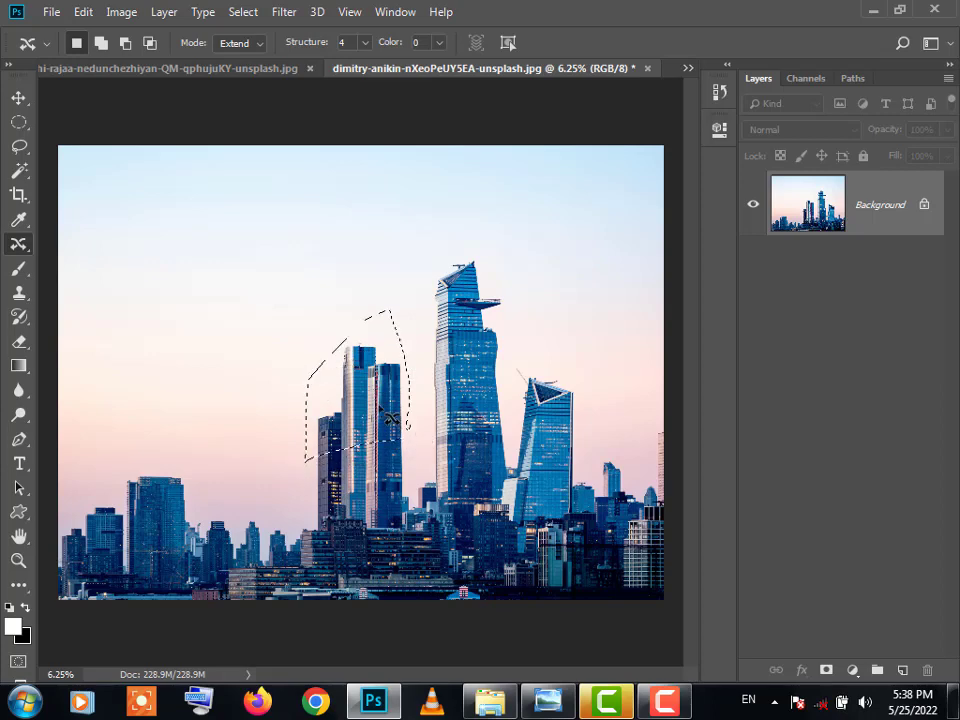
pyautogui.moveTo(378, 409)
pyautogui.mouseDown()
pyautogui.moveTo(378, 439)
pyautogui.moveTo(372, 414)
pyautogui.mouseUp()
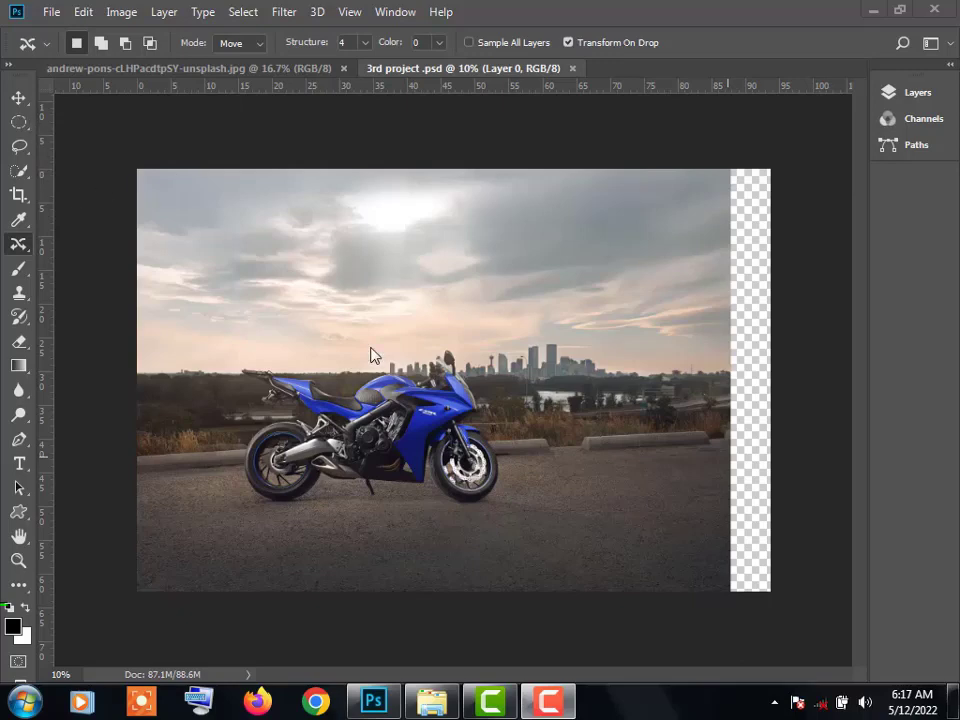
# - In 3rd project .psd, free-transform the motorcycle photo on Layer 0 to make it slightly narrower from its right edge
pyautogui.click(912, 92)
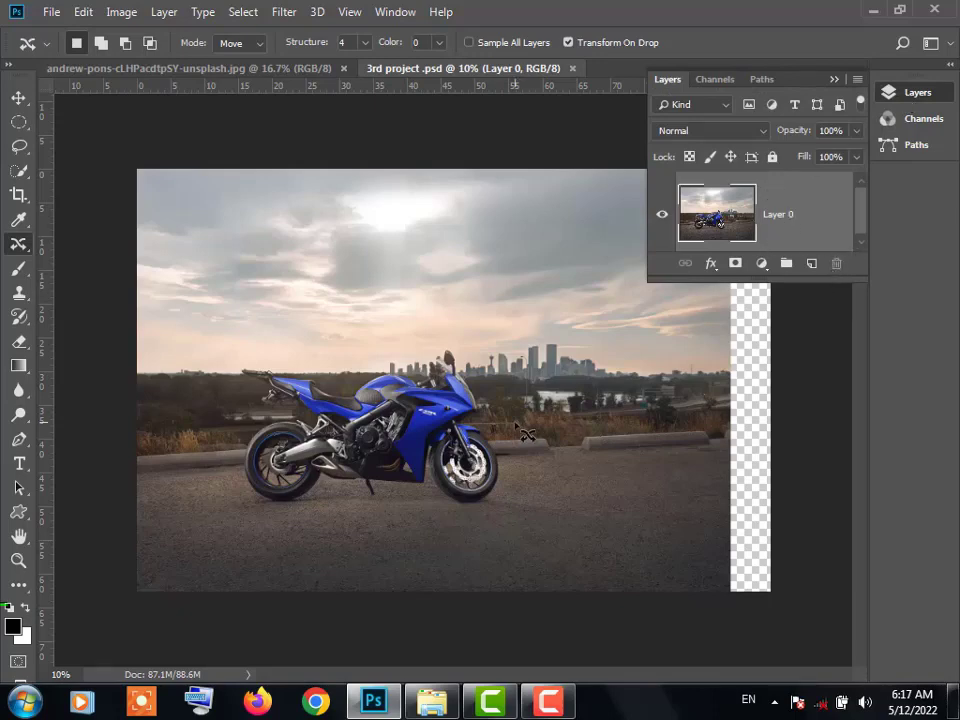
pyautogui.hotkey('ctrl', 't')
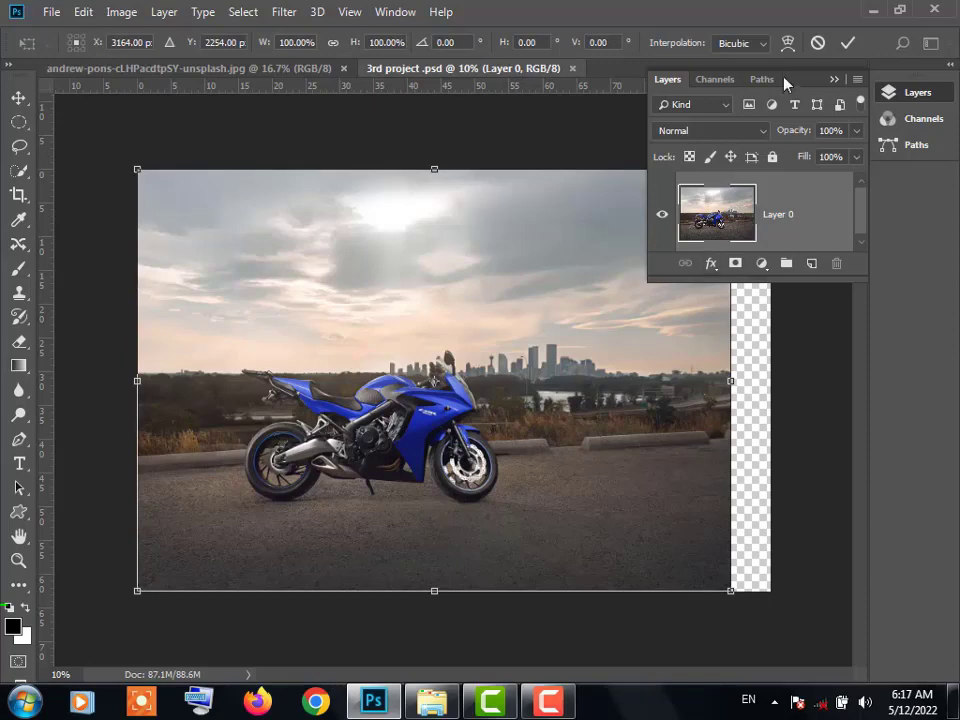
pyautogui.moveTo(806, 82); pyautogui.dragTo(918, 251)
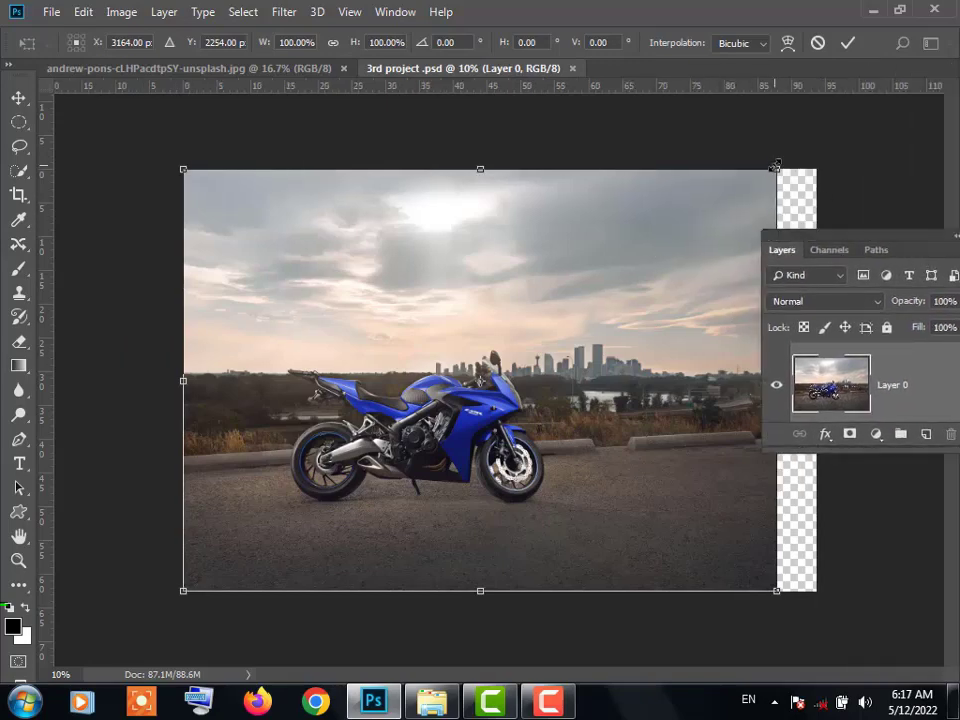
pyautogui.moveTo(773, 168); pyautogui.dragTo(753, 167)
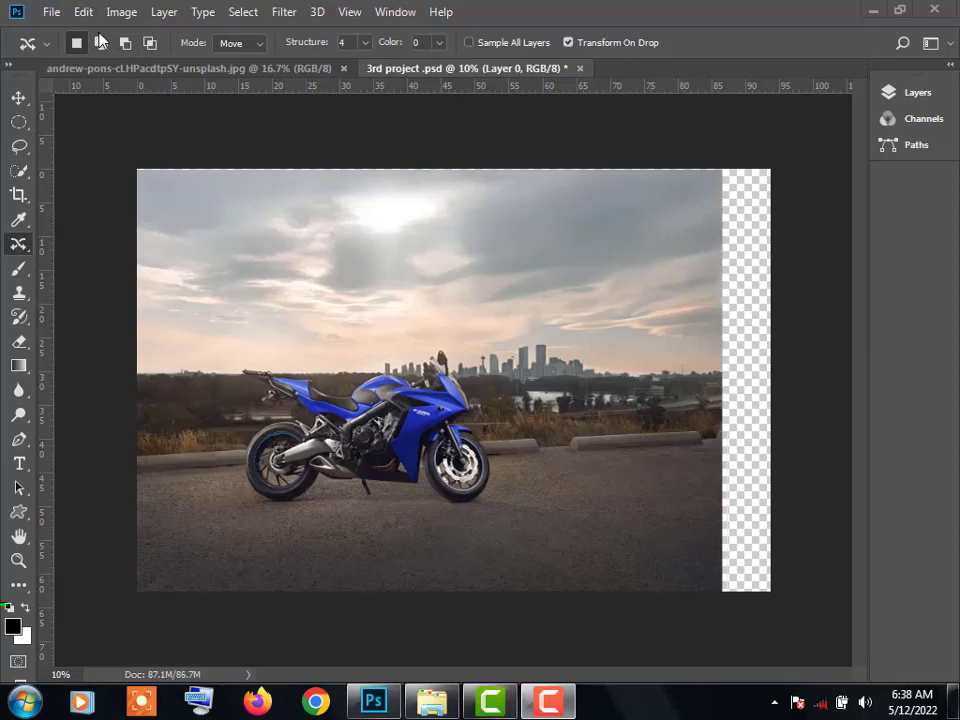
# - Enlarge Layer 0 with Content-Aware Scale to about 101.6% width and 100.67% height, and apply it
pyautogui.click(84, 12)
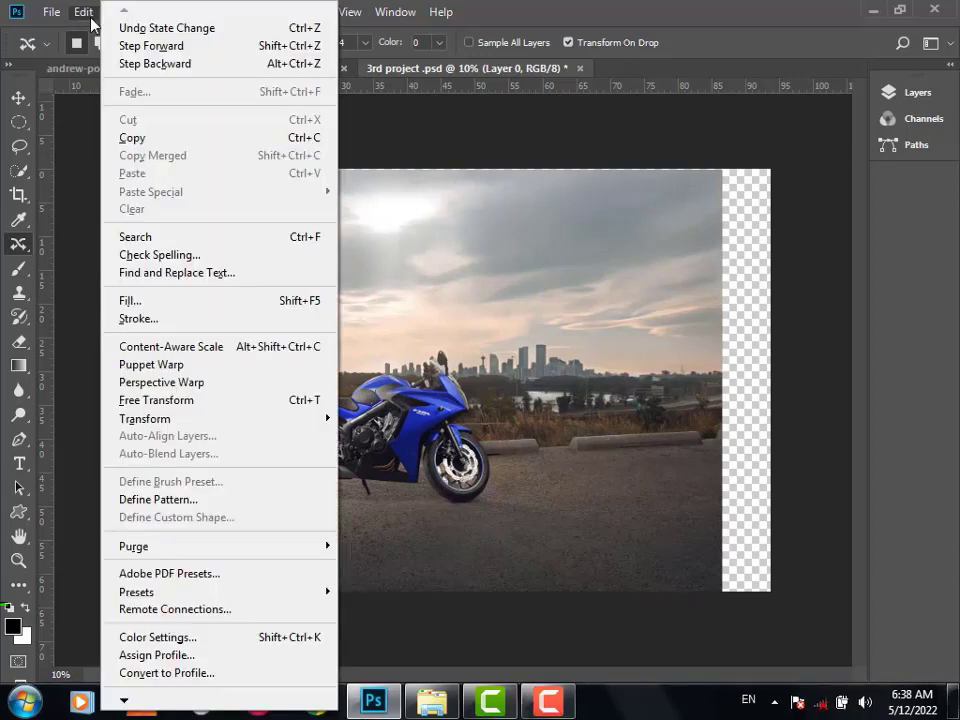
pyautogui.click(215, 350)
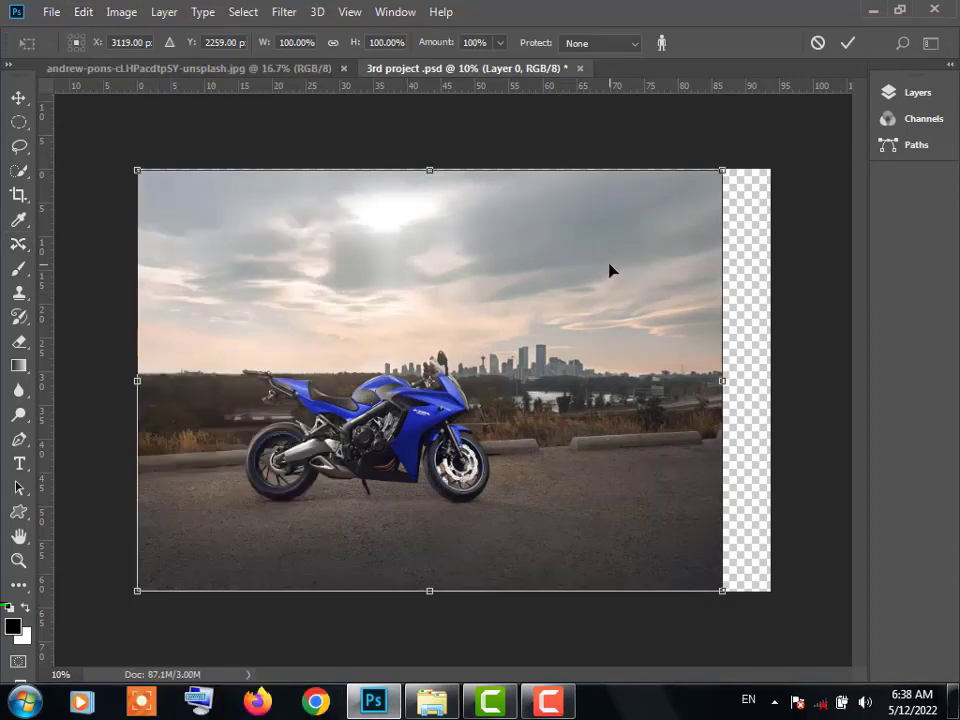
pyautogui.moveTo(716, 172)
pyautogui.mouseDown()
pyautogui.moveTo(561, 246)
pyautogui.moveTo(267, 303)
pyautogui.moveTo(315, 301)
pyautogui.moveTo(431, 252)
pyautogui.moveTo(612, 247)
pyautogui.moveTo(347, 296)
pyautogui.moveTo(441, 286)
pyautogui.moveTo(543, 248)
pyautogui.moveTo(570, 190)
pyautogui.moveTo(585, 258)
pyautogui.moveTo(653, 260)
pyautogui.moveTo(720, 236)
pyautogui.moveTo(767, 253)
pyautogui.moveTo(583, 267)
pyautogui.moveTo(714, 206)
pyautogui.moveTo(730, 166)
pyautogui.mouseUp()
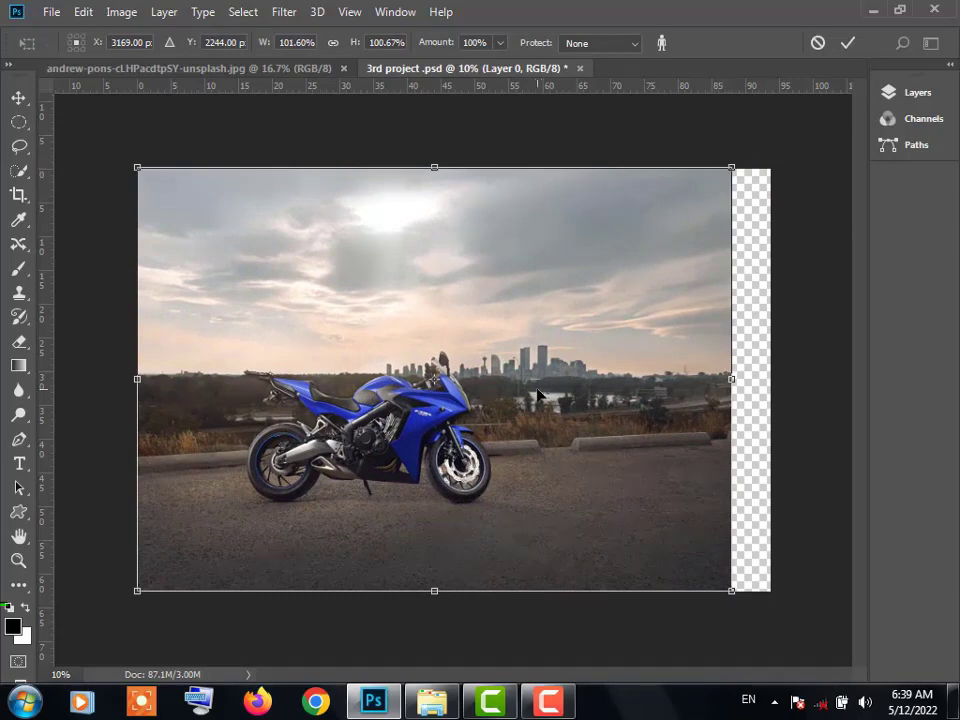
pyautogui.click(846, 42)
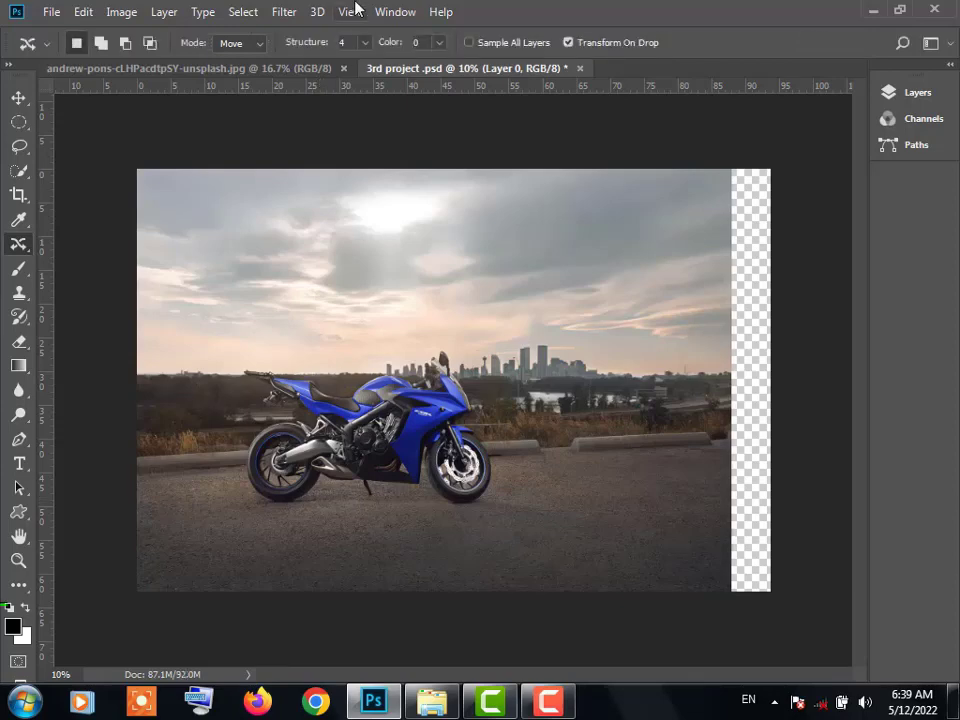
# - Select the motorcycle with Select Subject, save the selection as a new channel named "bike", and deselect
pyautogui.click(249, 12)
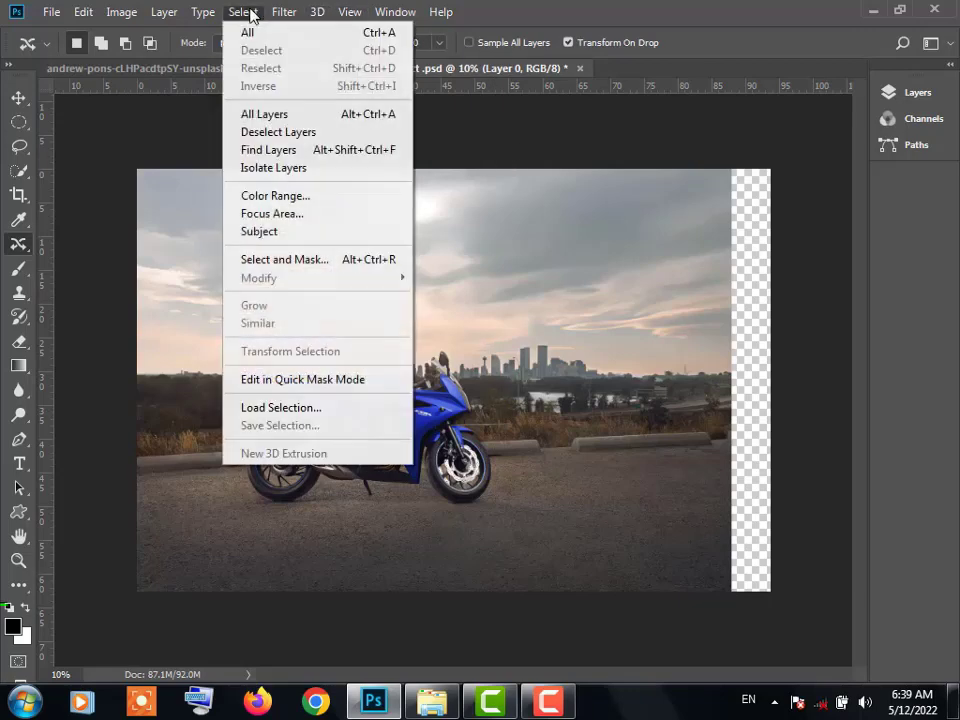
pyautogui.click(293, 234)
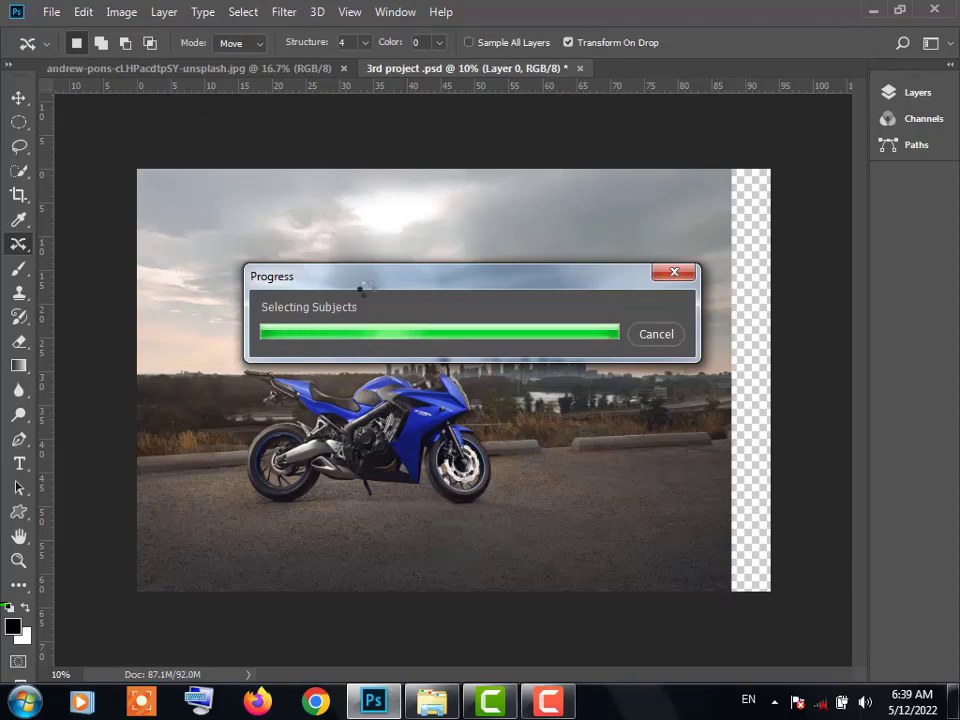
pyautogui.click(243, 11)
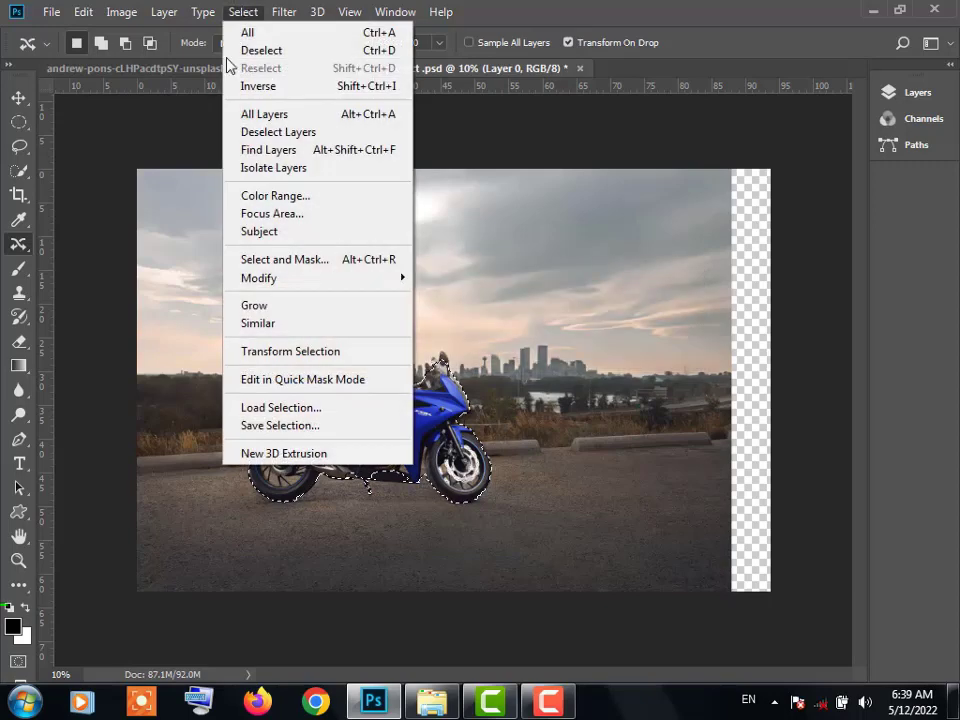
pyautogui.click(317, 426)
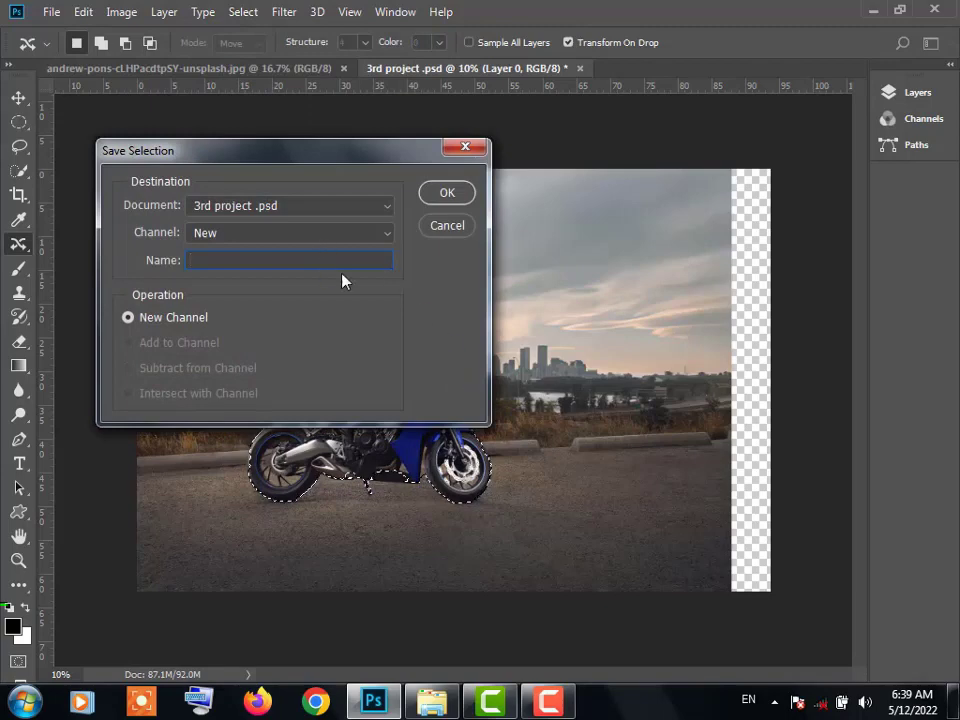
pyautogui.write('c')
pyautogui.press('BackSpace')
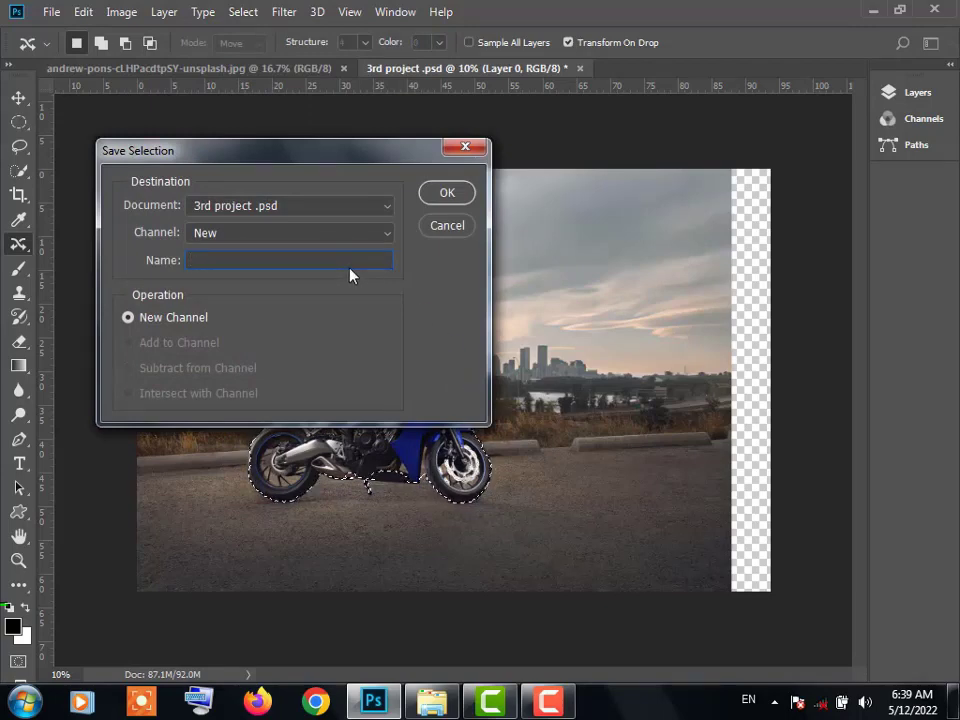
pyautogui.write('bike')
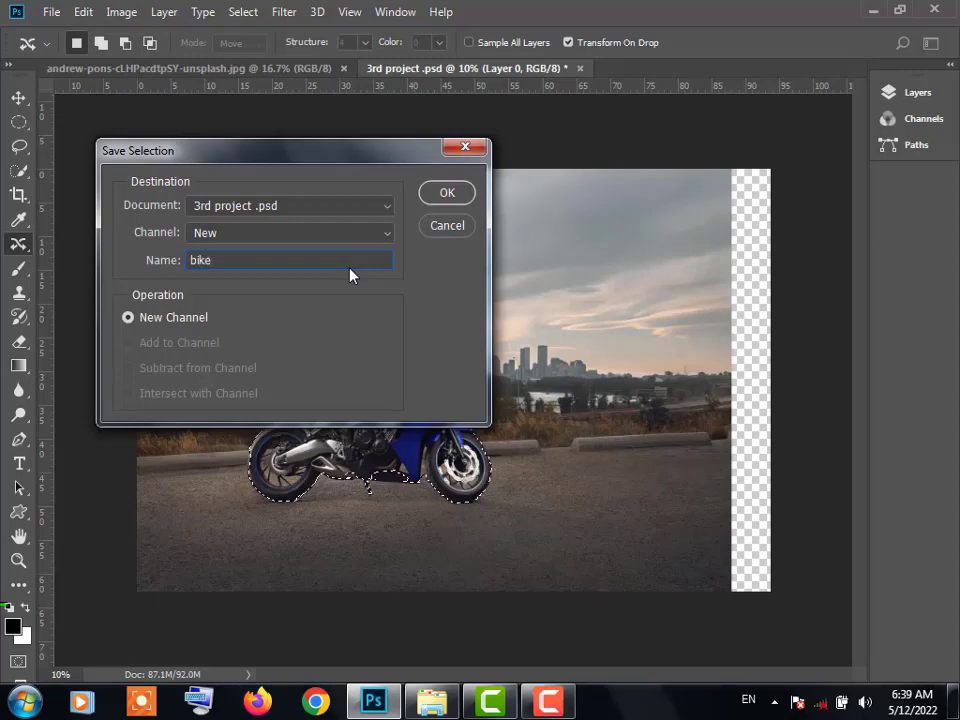
pyautogui.click(445, 194)
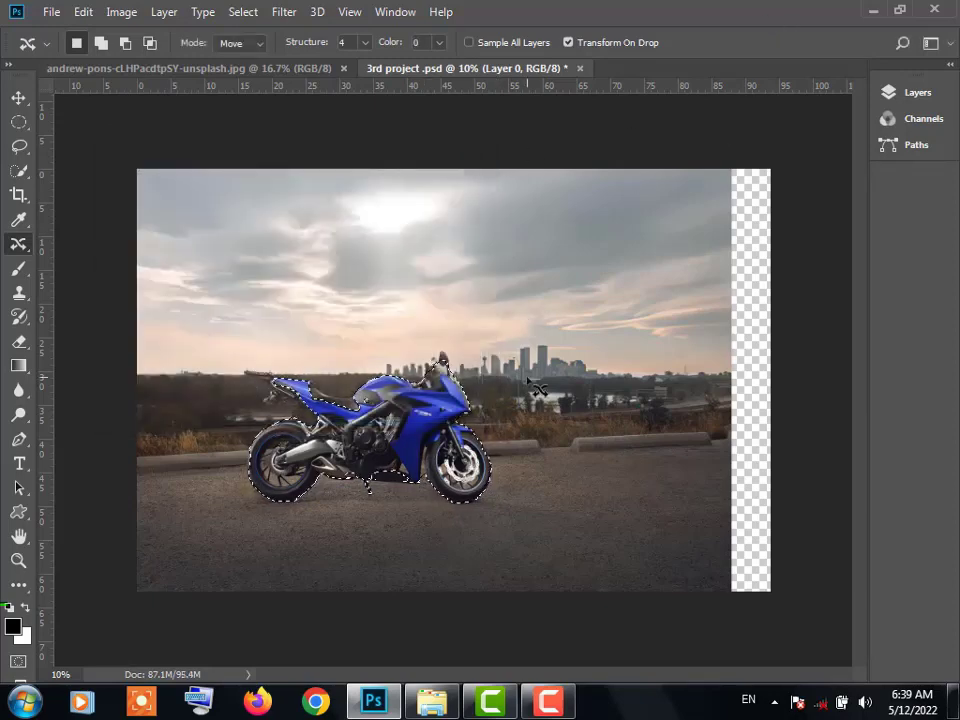
pyautogui.hotkey('ctrl', 'd')
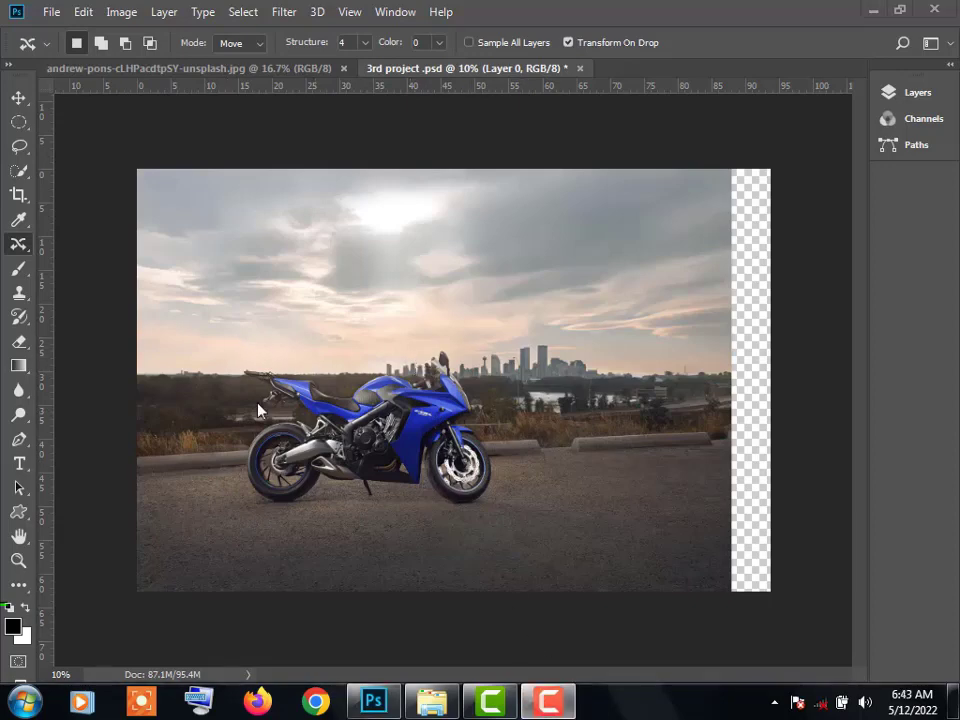
# - Shrink the motorcycle photo with Content-Aware Scale toward its lower-left corner to roughly half its width
pyautogui.click(84, 13)
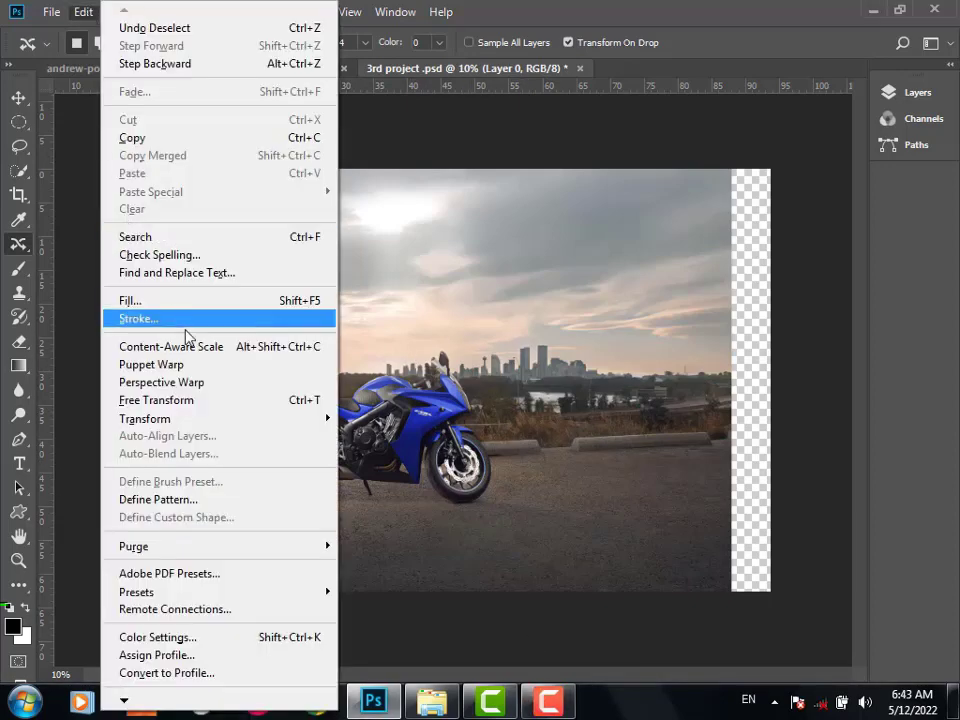
pyautogui.click(209, 347)
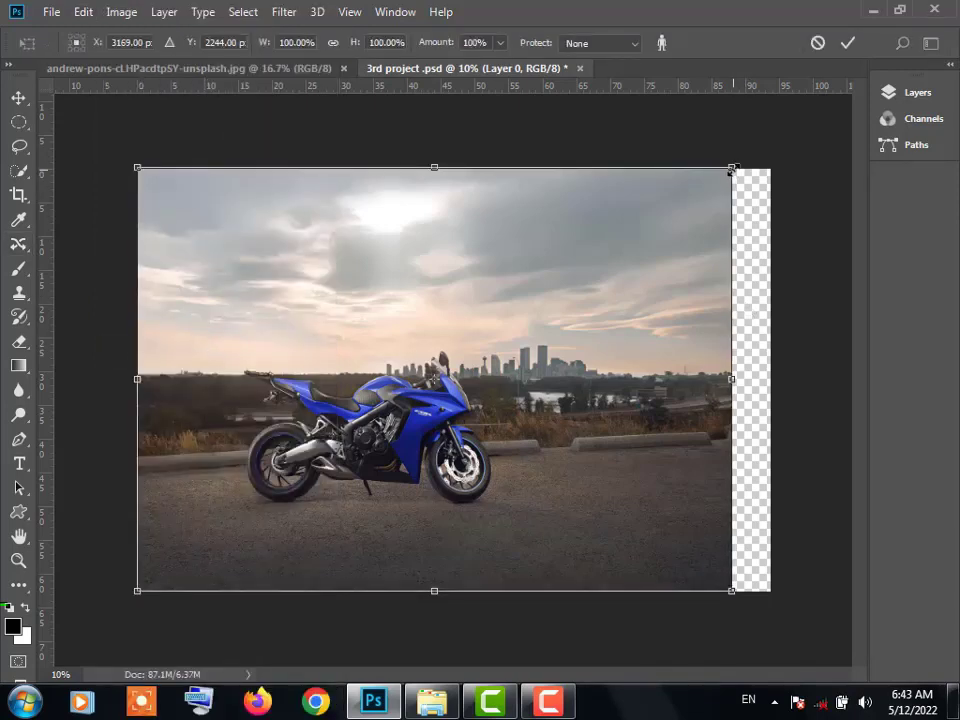
pyautogui.moveTo(732, 170); pyautogui.dragTo(472, 264)
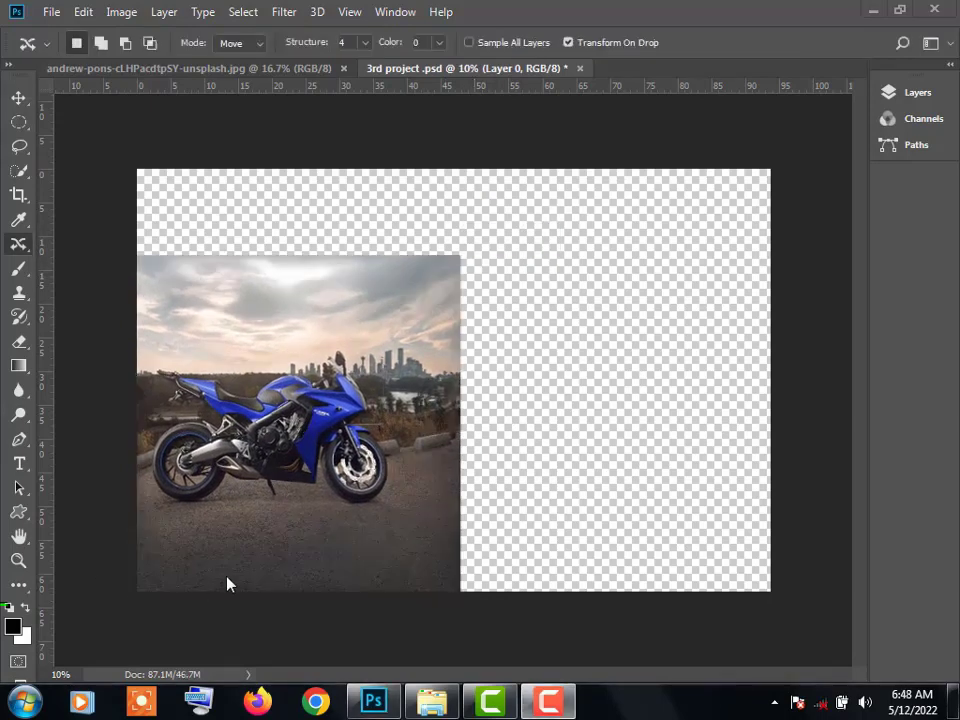